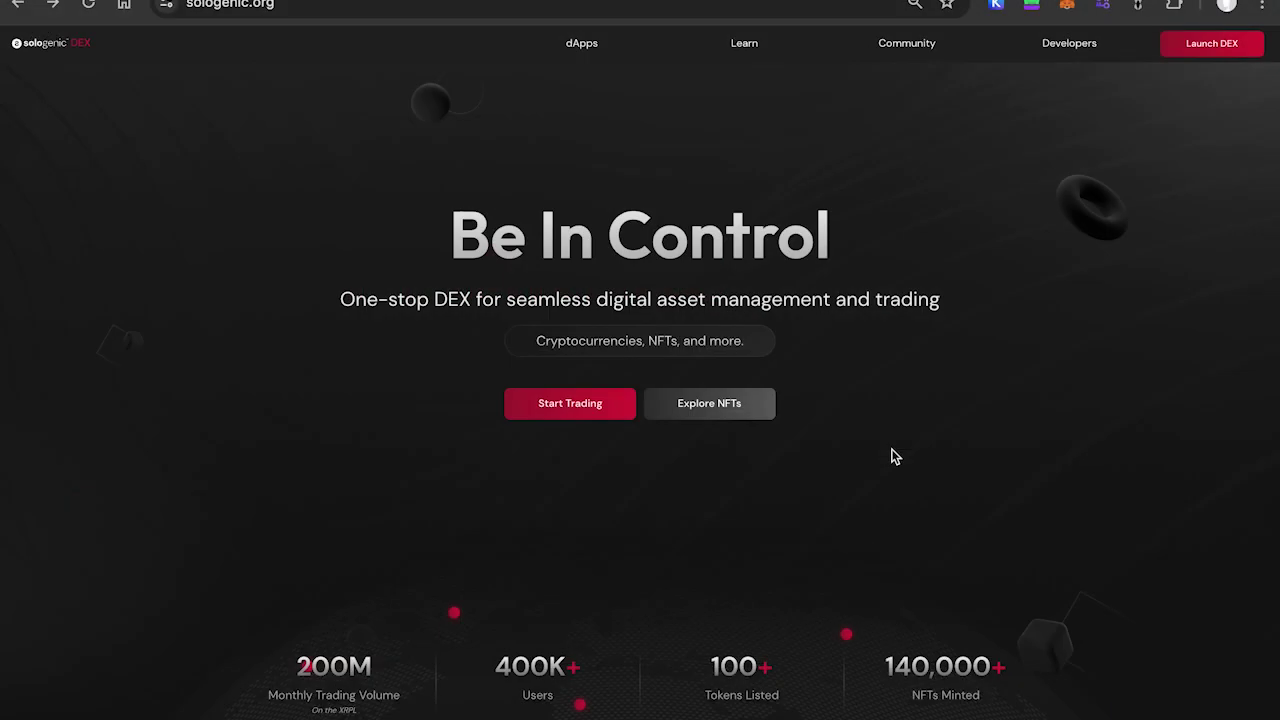
Step: Start trading and connect the SOLO DEX wallet through Connect to SOLO DEX
click(575, 415)
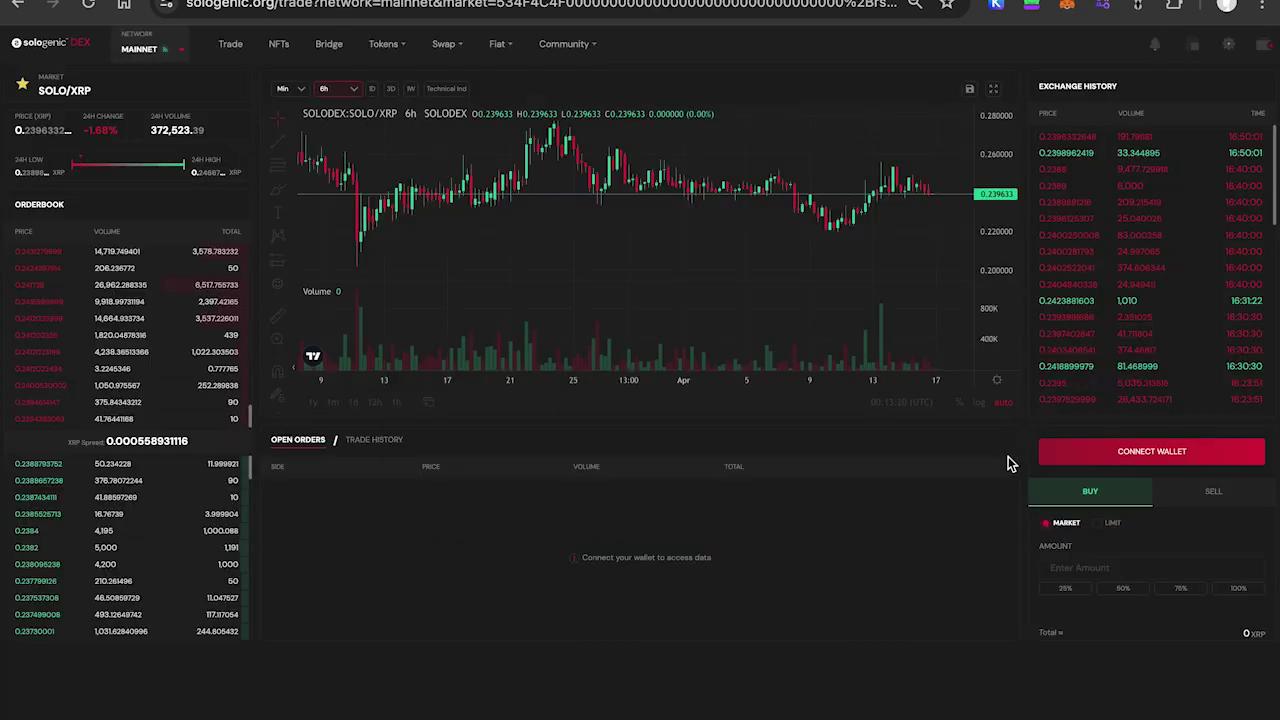
click(1208, 455)
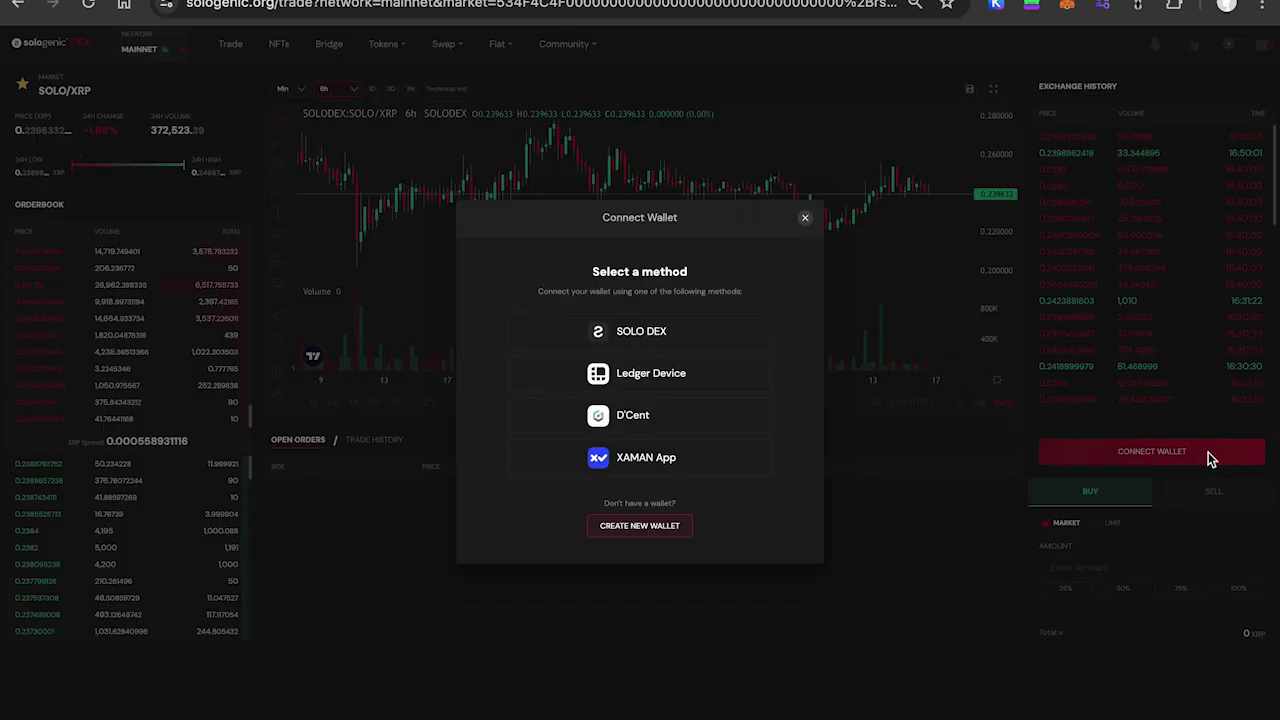
click(692, 334)
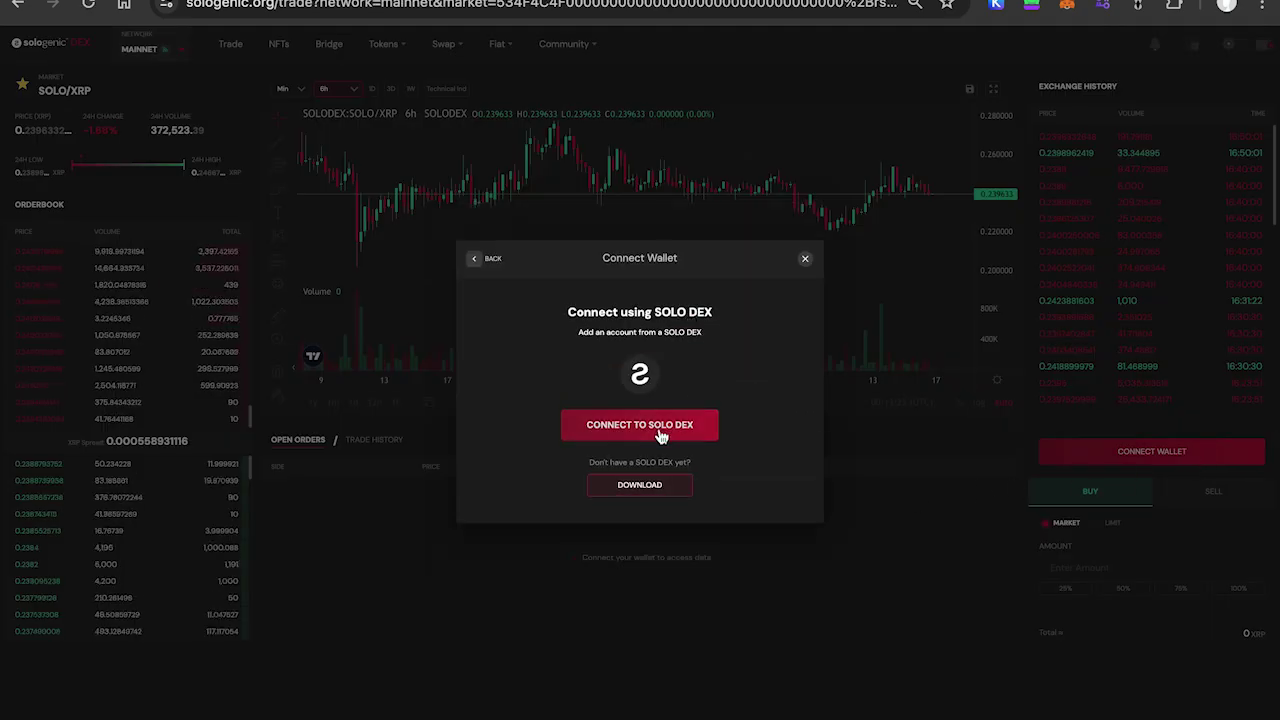
click(660, 434)
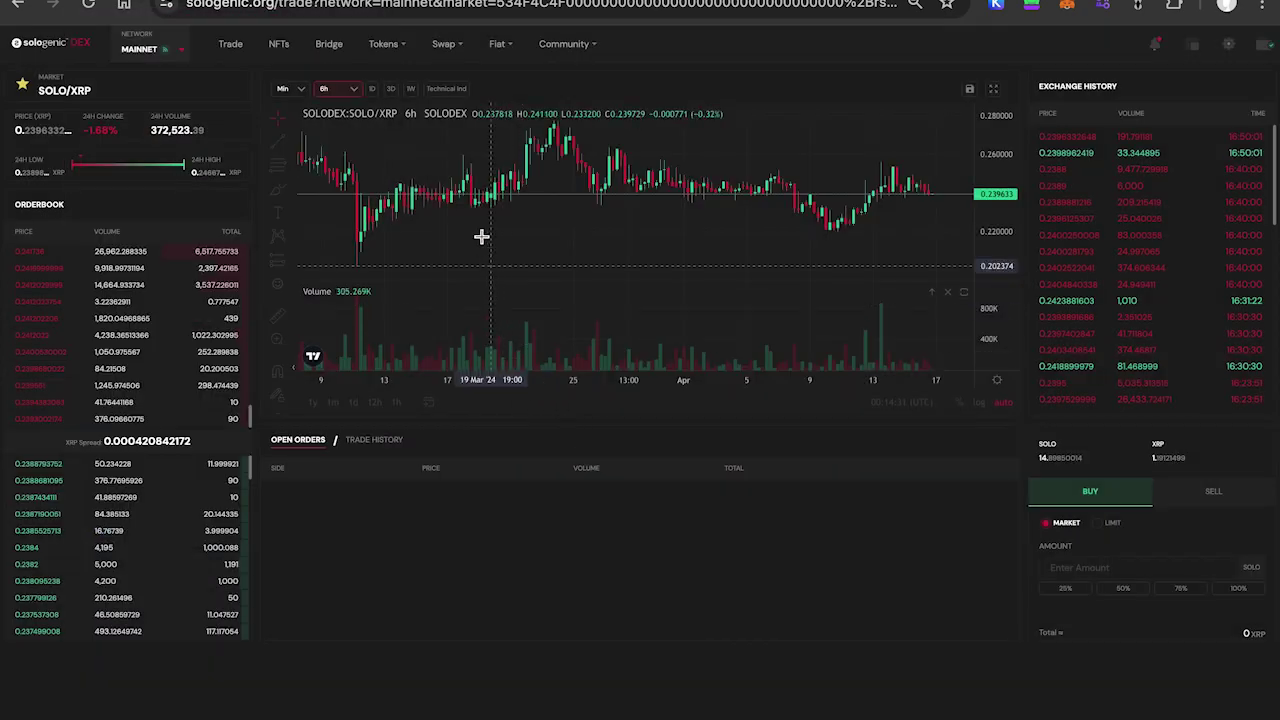
Step: Open QuickSwap, flip the pair so SOLO is swapped for XRP, and check the token list
mouse_move(457, 51)
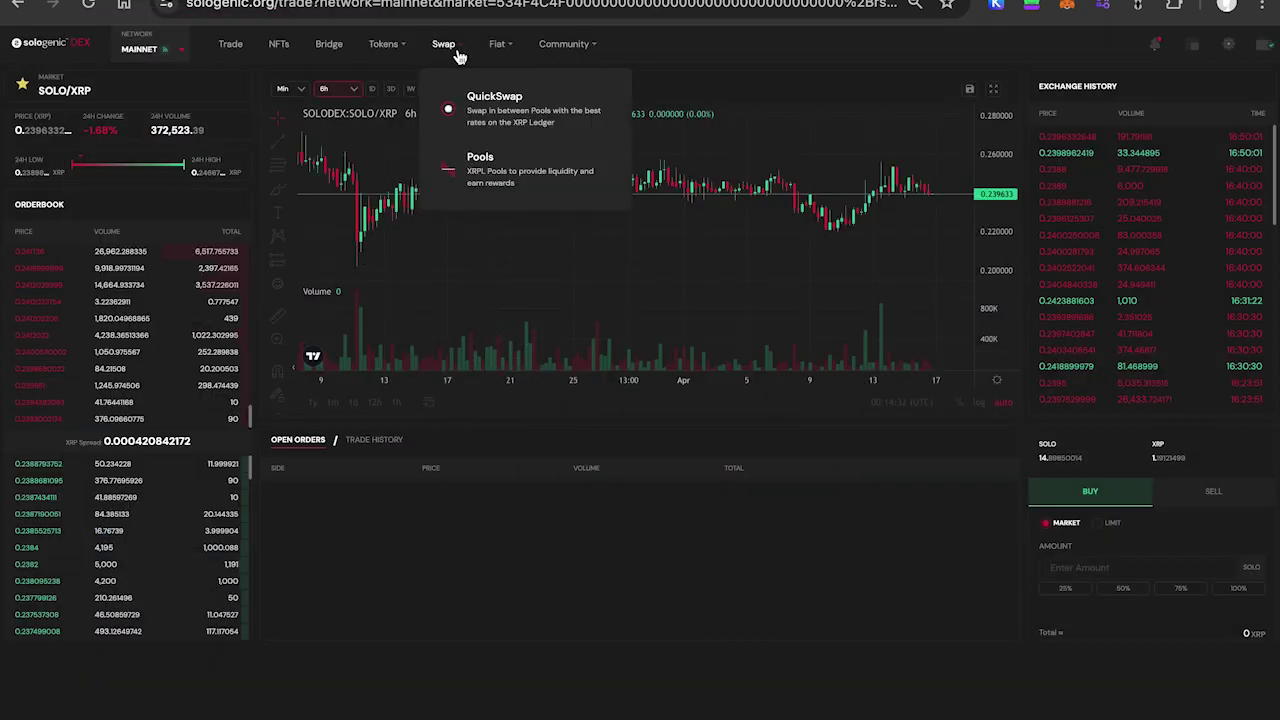
click(581, 128)
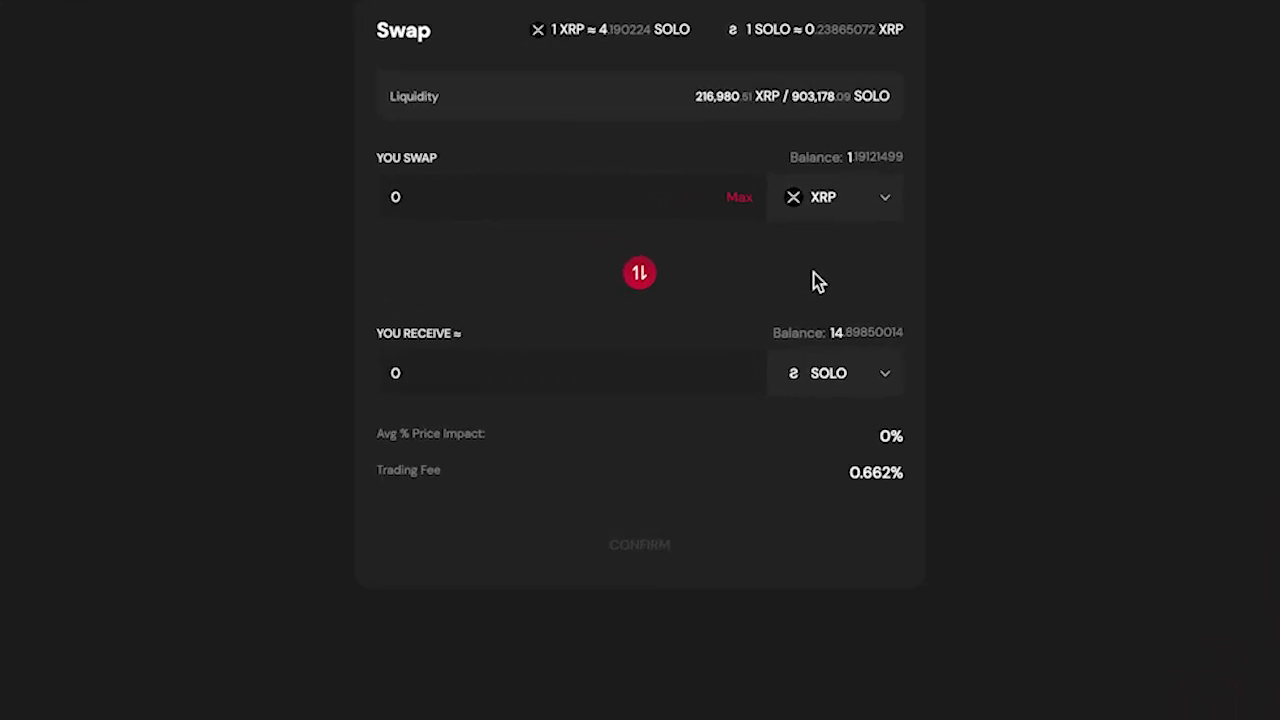
click(640, 276)
click(883, 203)
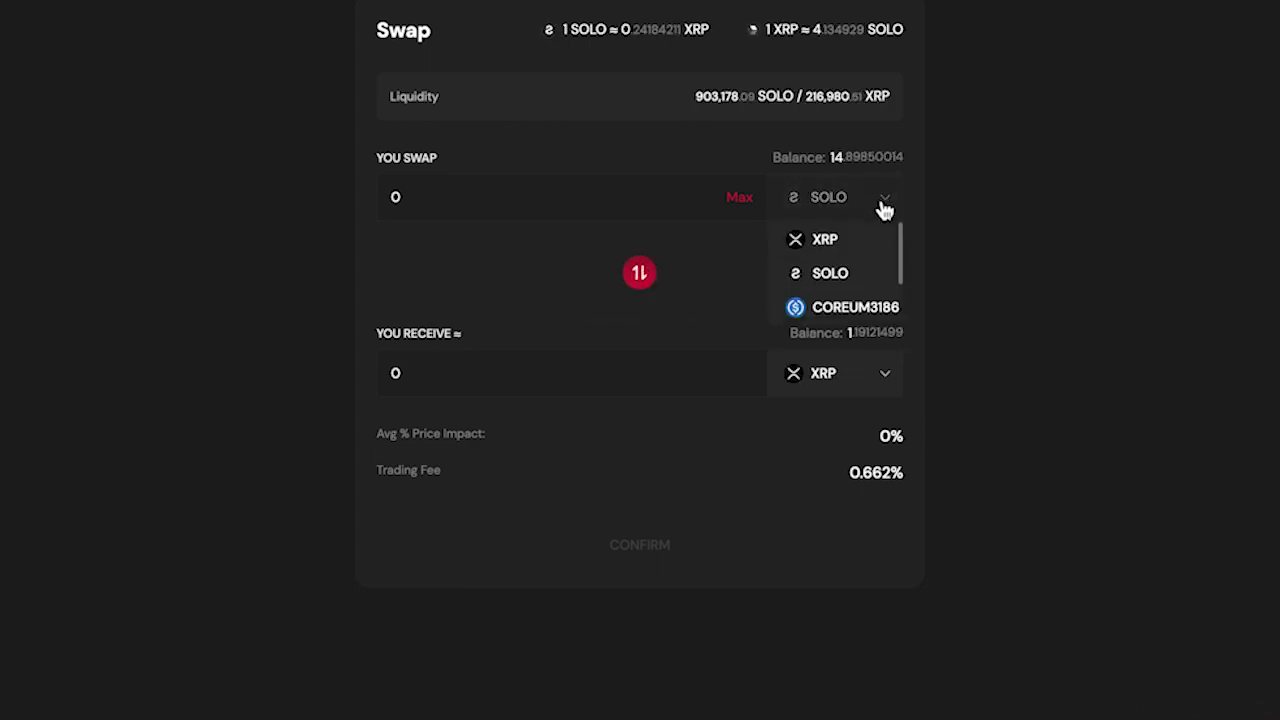
click(730, 250)
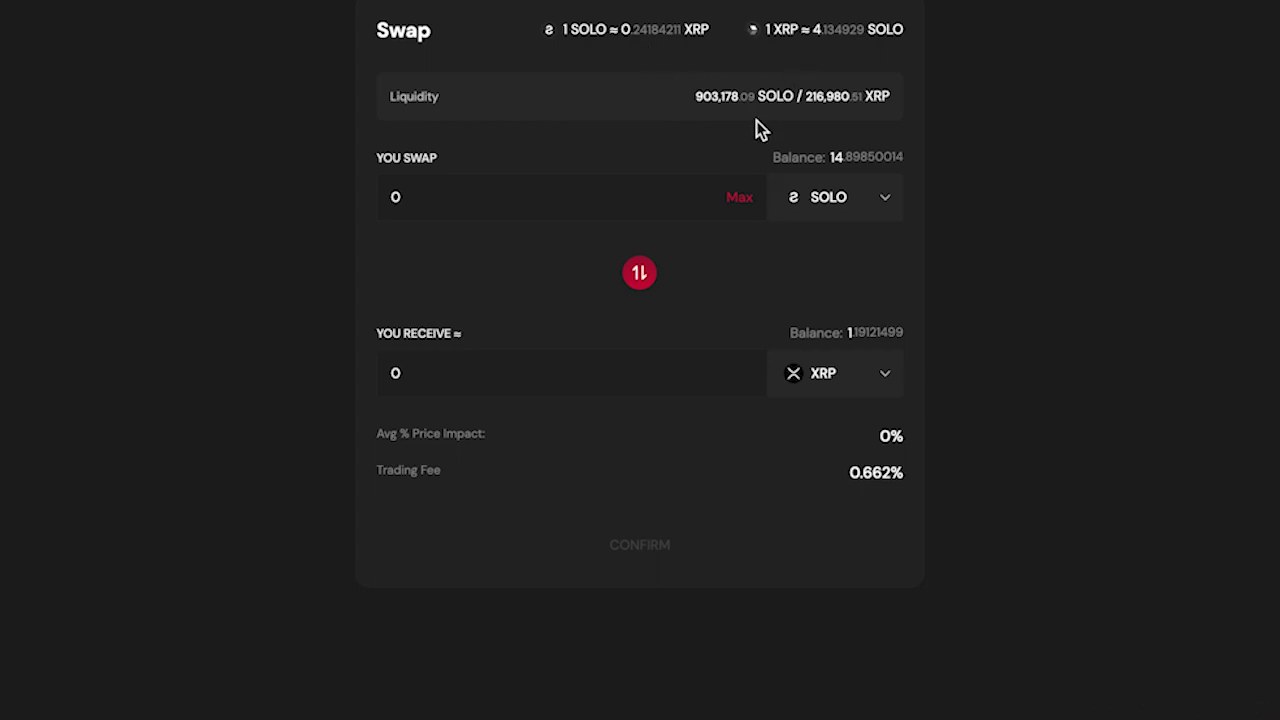
Step: Enter 3 SOLO as the swap amount and confirm the swap for about 0.715949 XRP
click(634, 194)
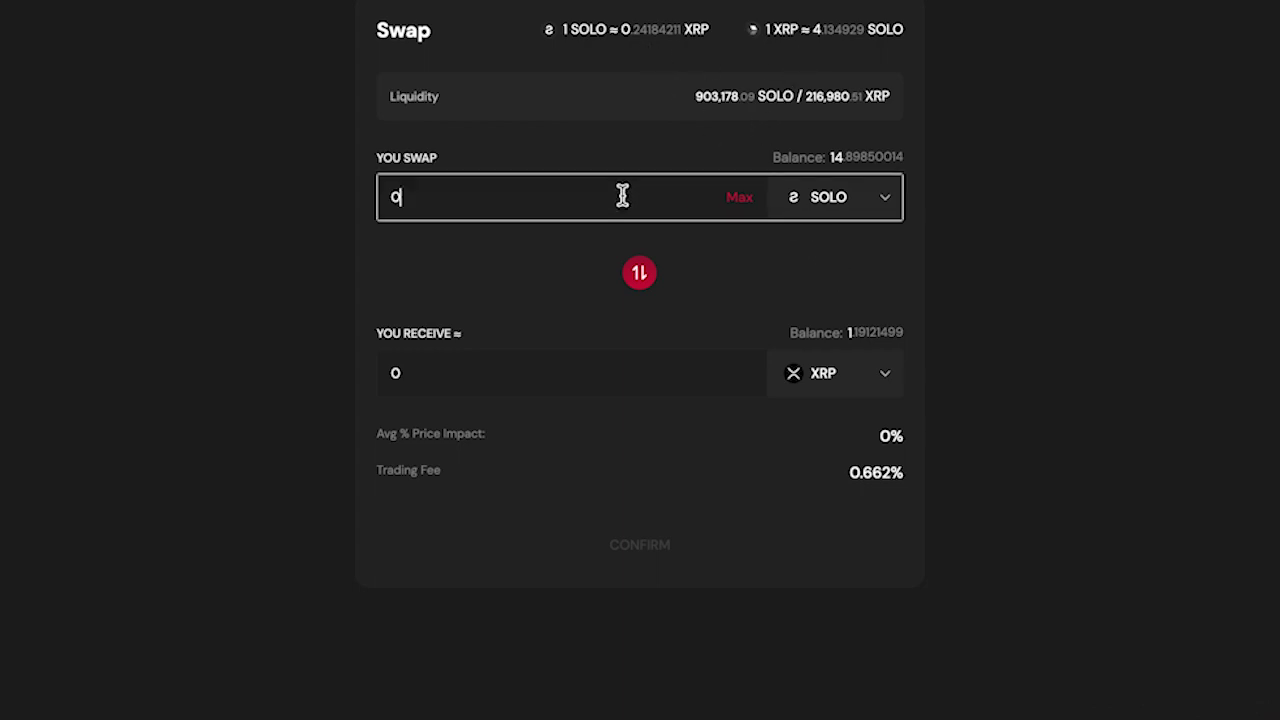
key(BackSpace)
text(3)
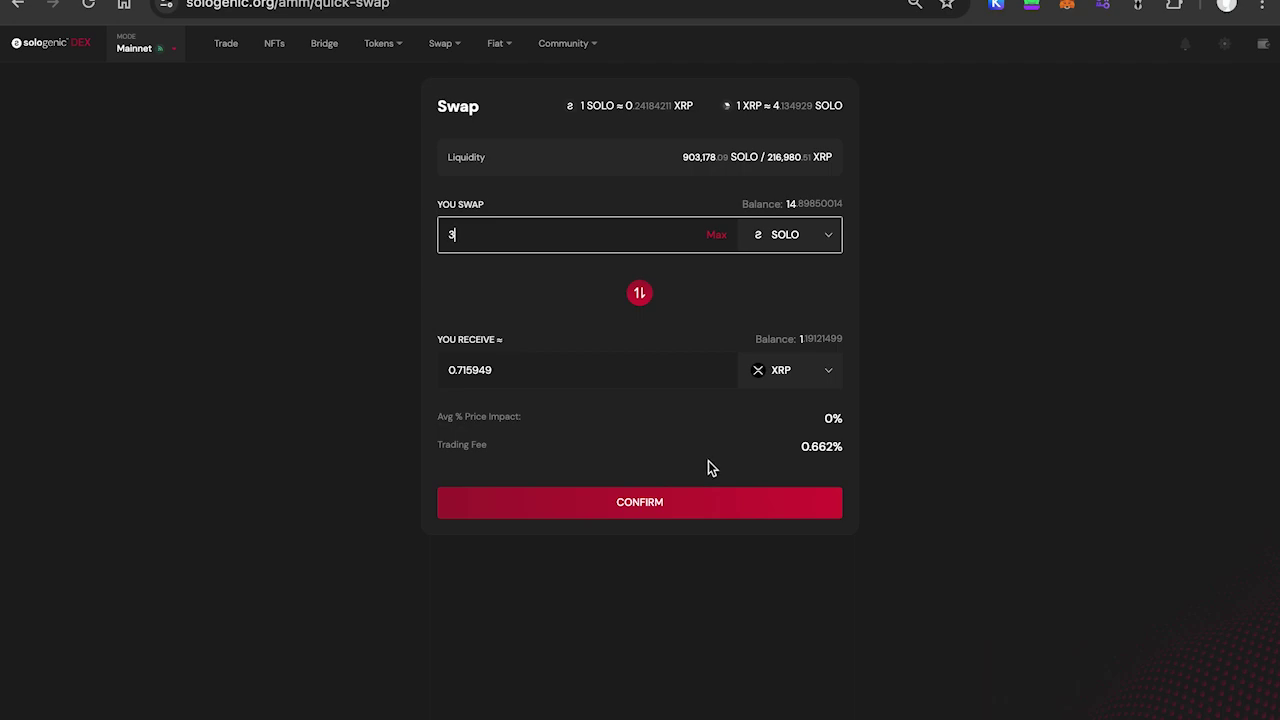
click(683, 503)
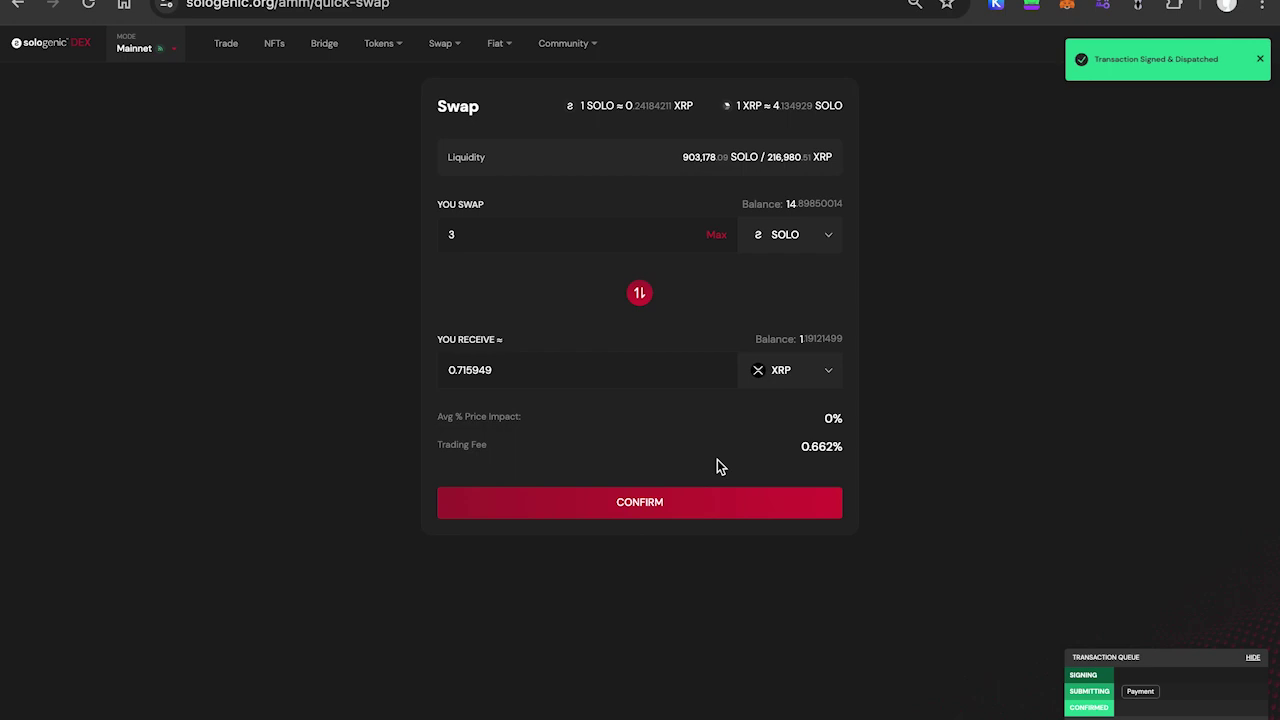
Step: Browse the XRPL Pools cards under Swap > Pools and open the SOLO – XRP pool
mouse_move(451, 63)
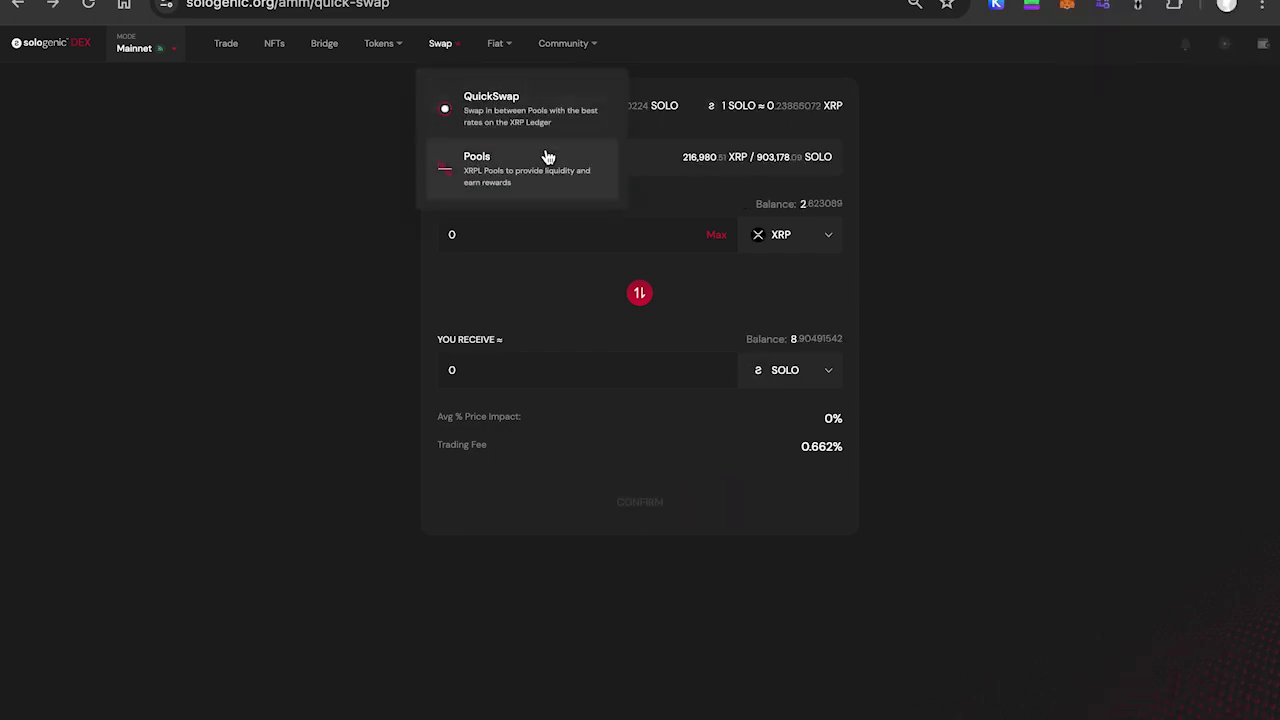
click(548, 160)
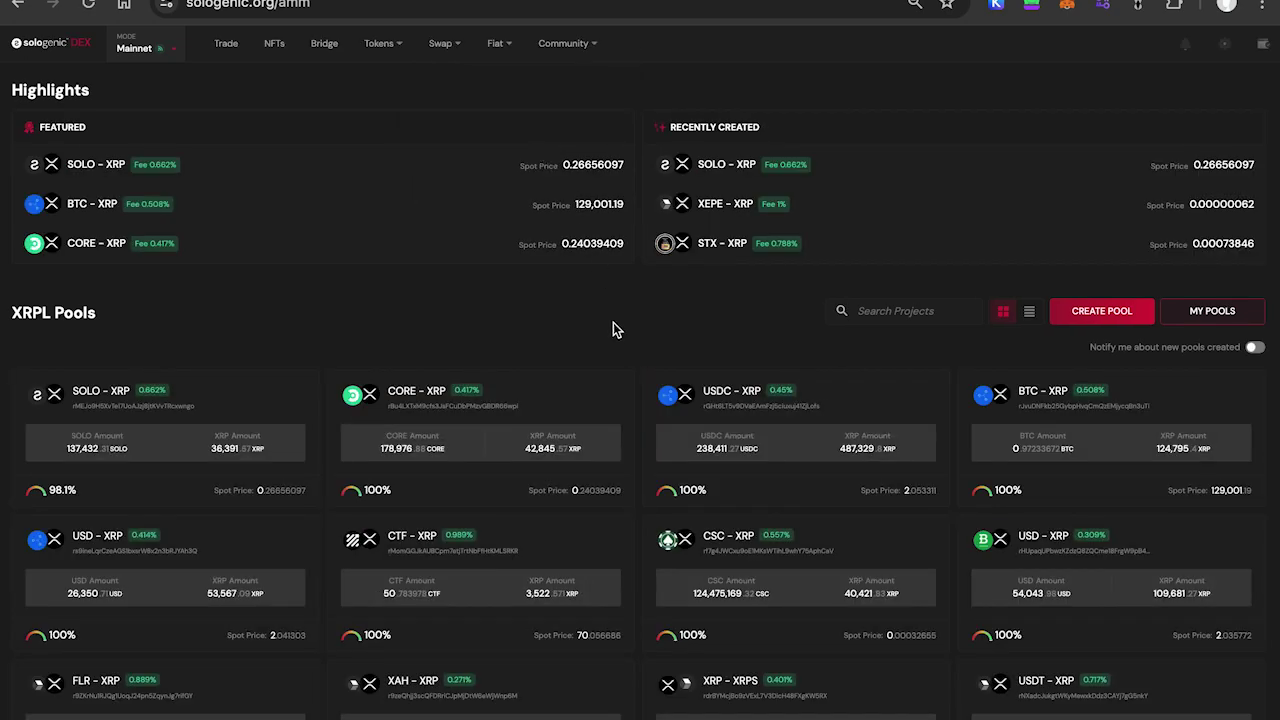
scroll(730, 330, down, 3)
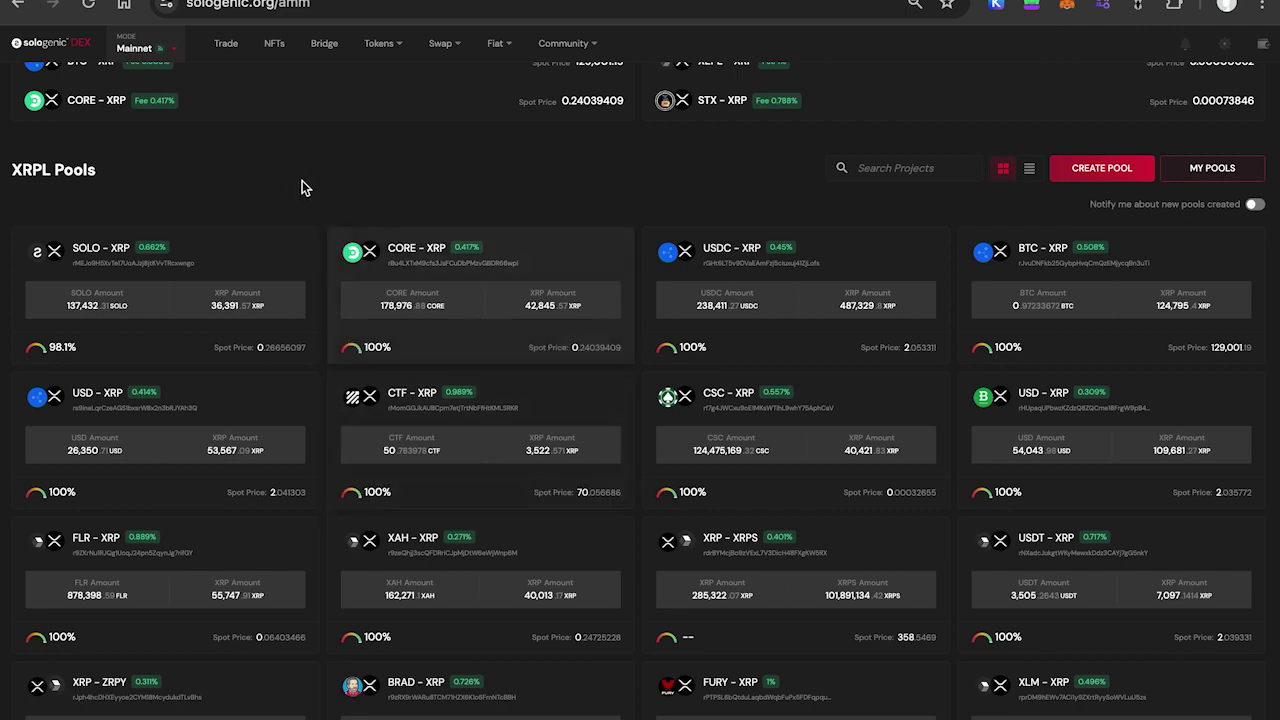
scroll(294, 179, down, 2)
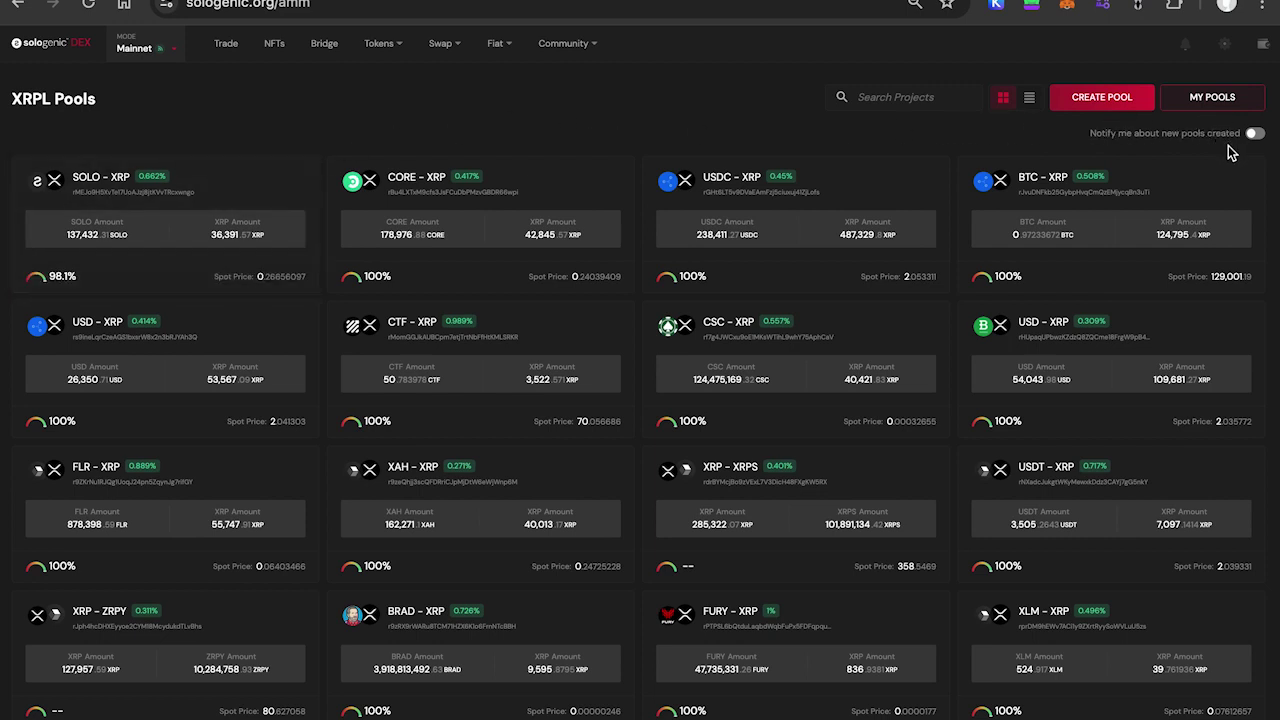
mouse_move(183, 191)
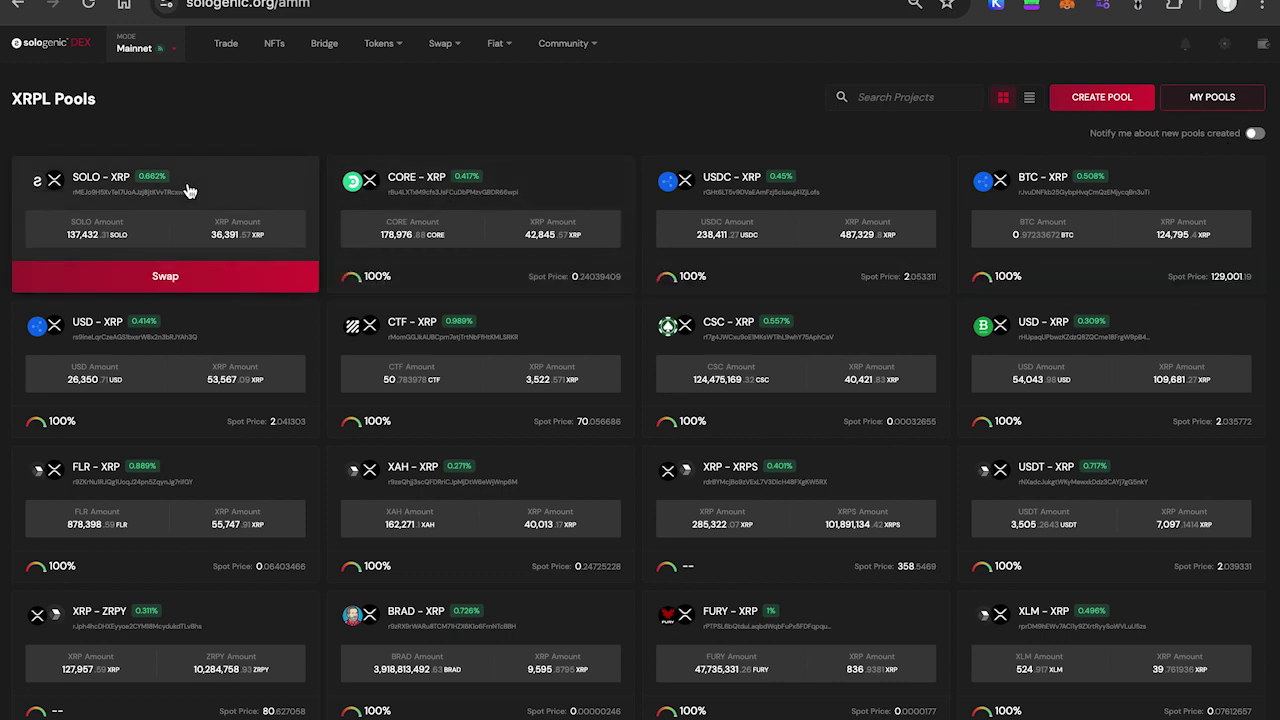
click(220, 191)
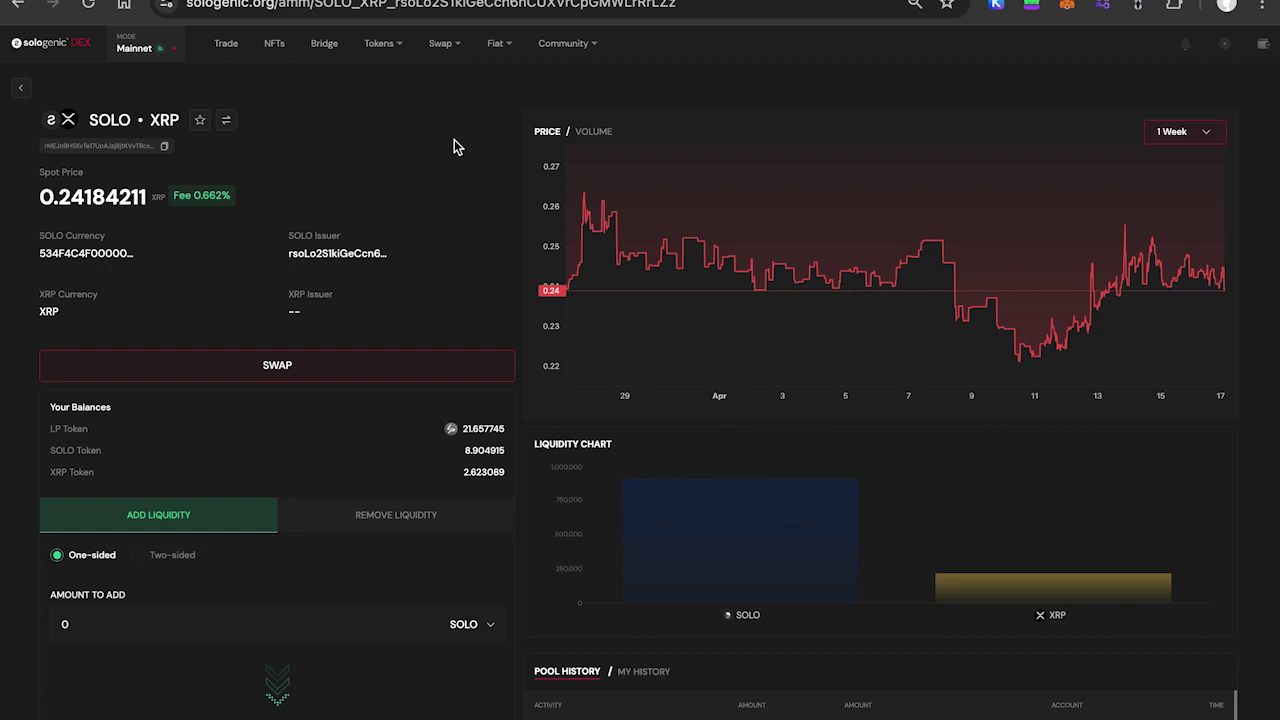
Step: Copy the SOLO – XRP pool's address from its detail page
scroll(457, 227, down, 1)
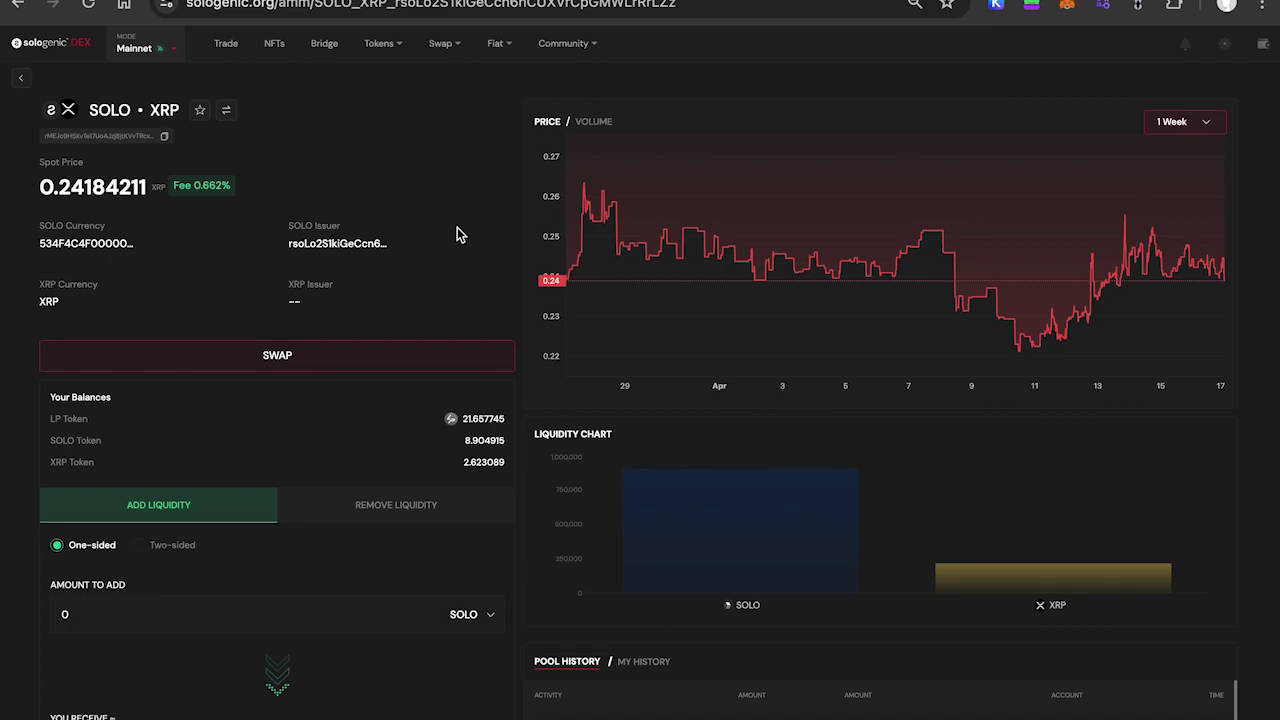
click(164, 137)
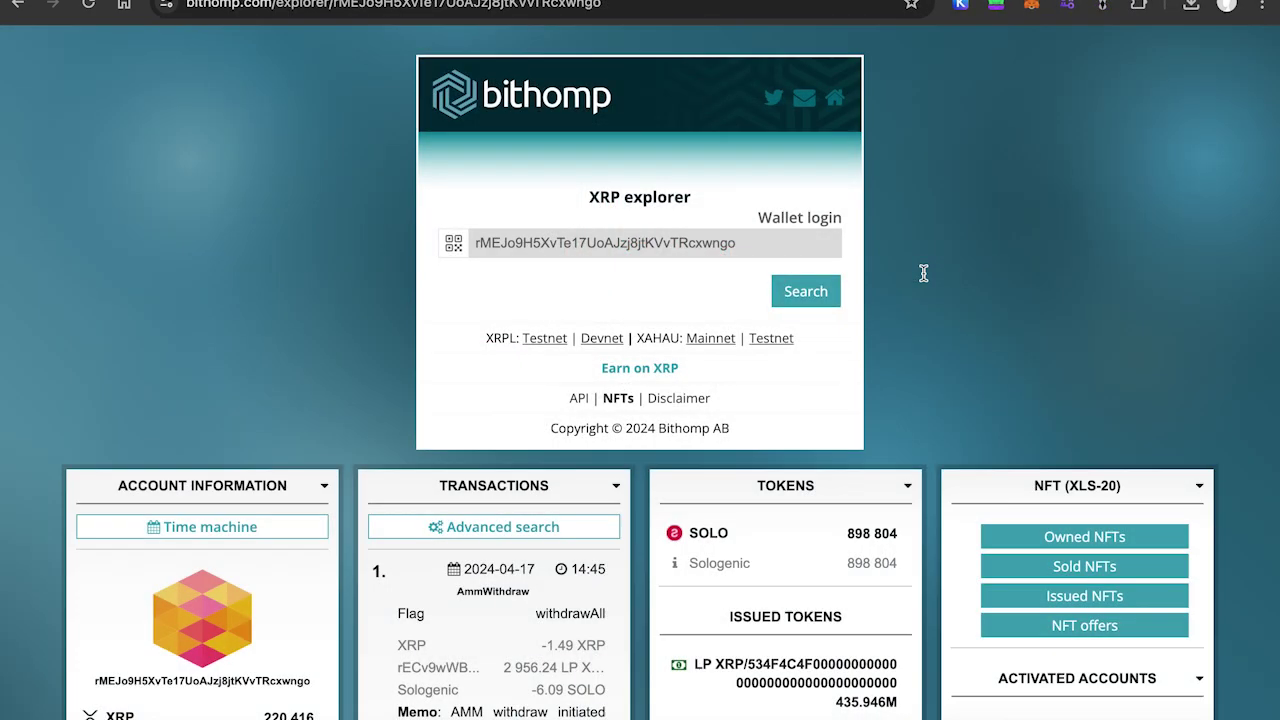
Step: Scroll the pool account's Bithomp info, open the Sologenic issuer's account, then close the tab
scroll(923, 273, down, 3)
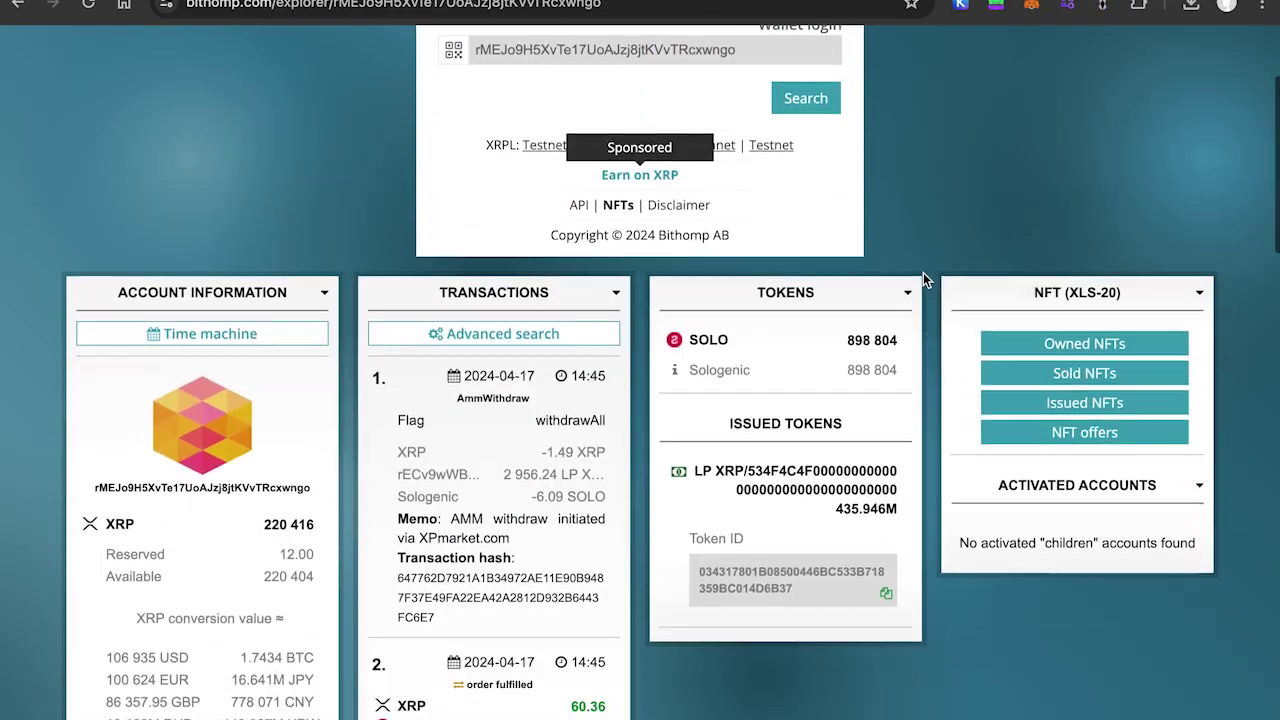
scroll(928, 325, down, 2)
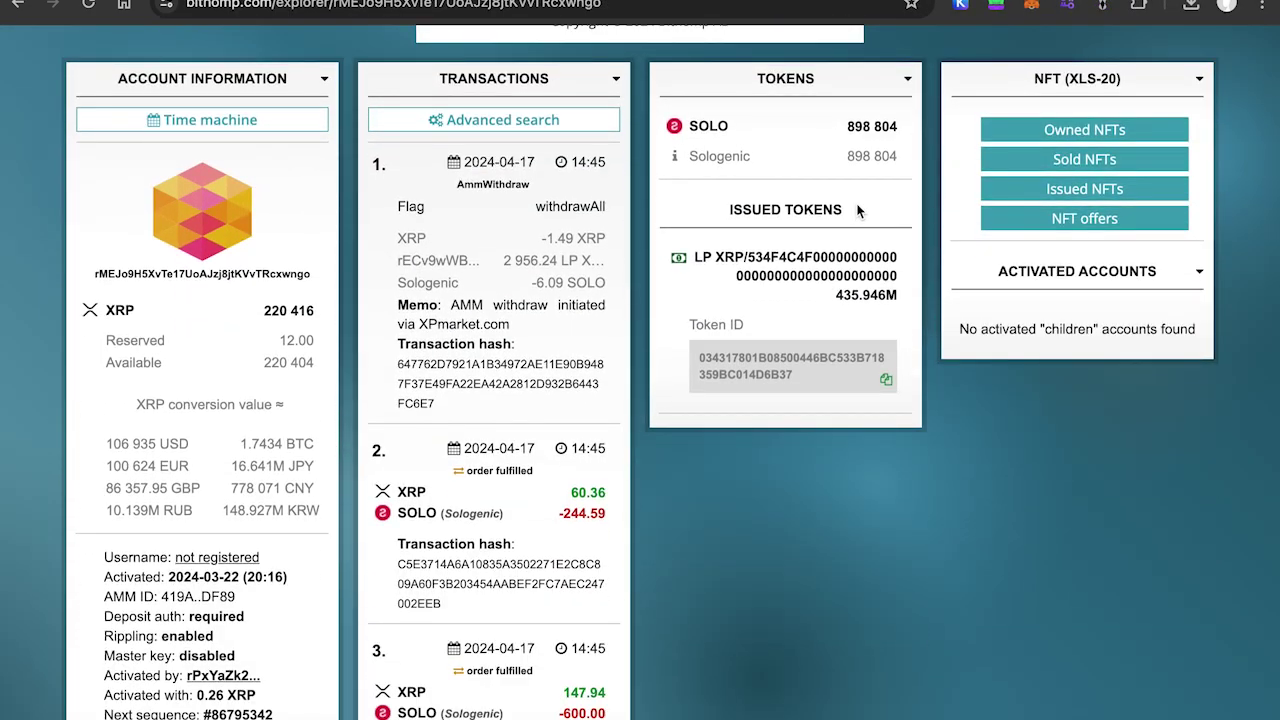
click(701, 120)
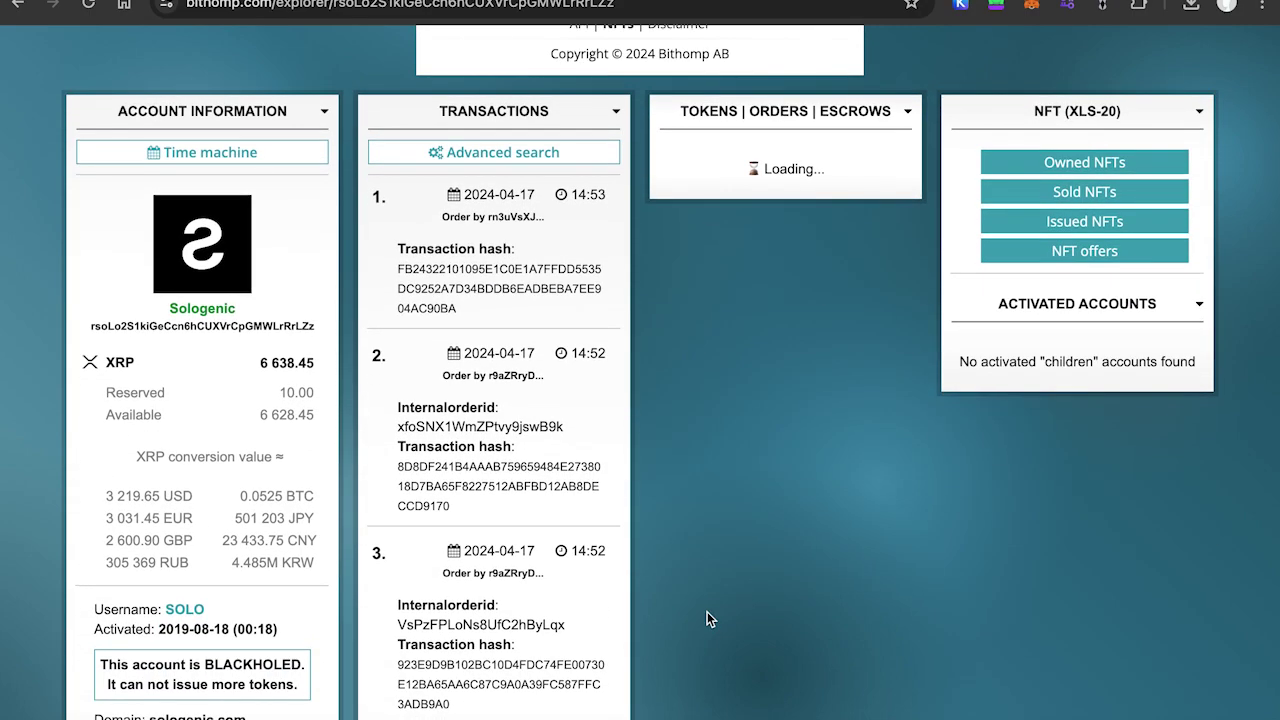
key(ctrl+w)
Step: Scroll down the SOLO • XRP pool page to Add Liquidity and select Two-sided
scroll(159, 447, down, 1)
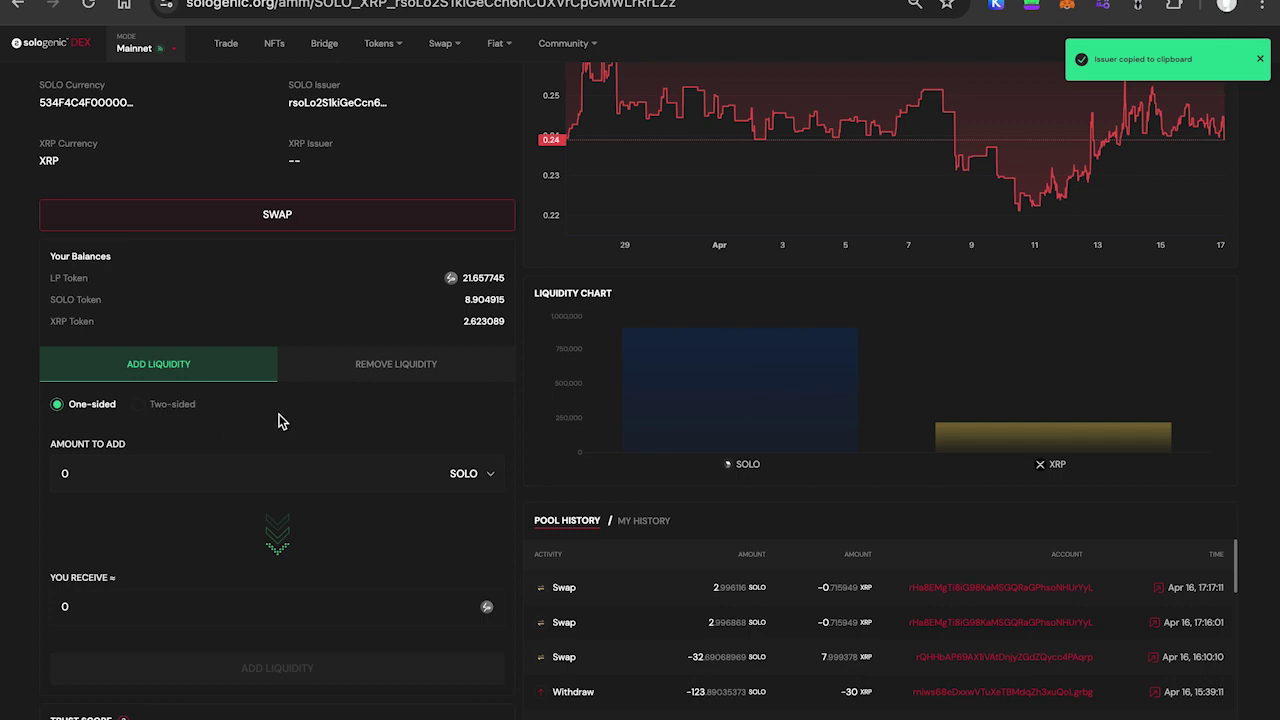
scroll(278, 421, up, 2)
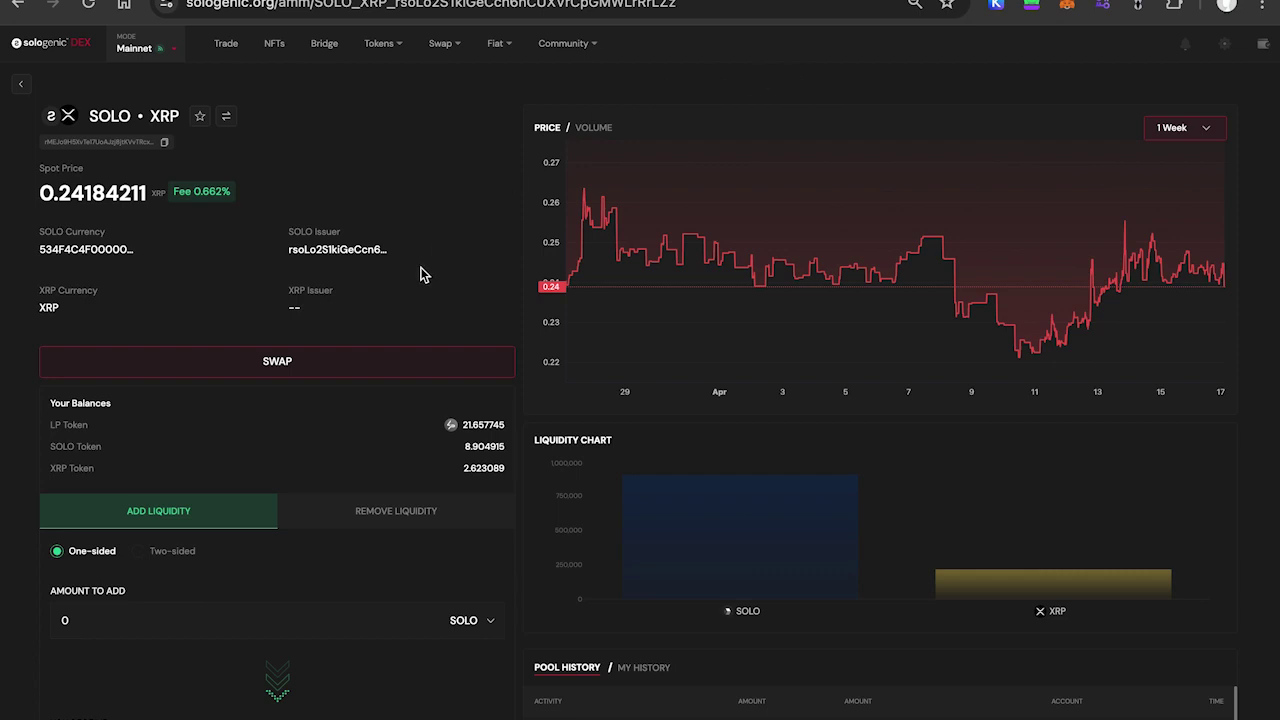
scroll(406, 449, down, 2)
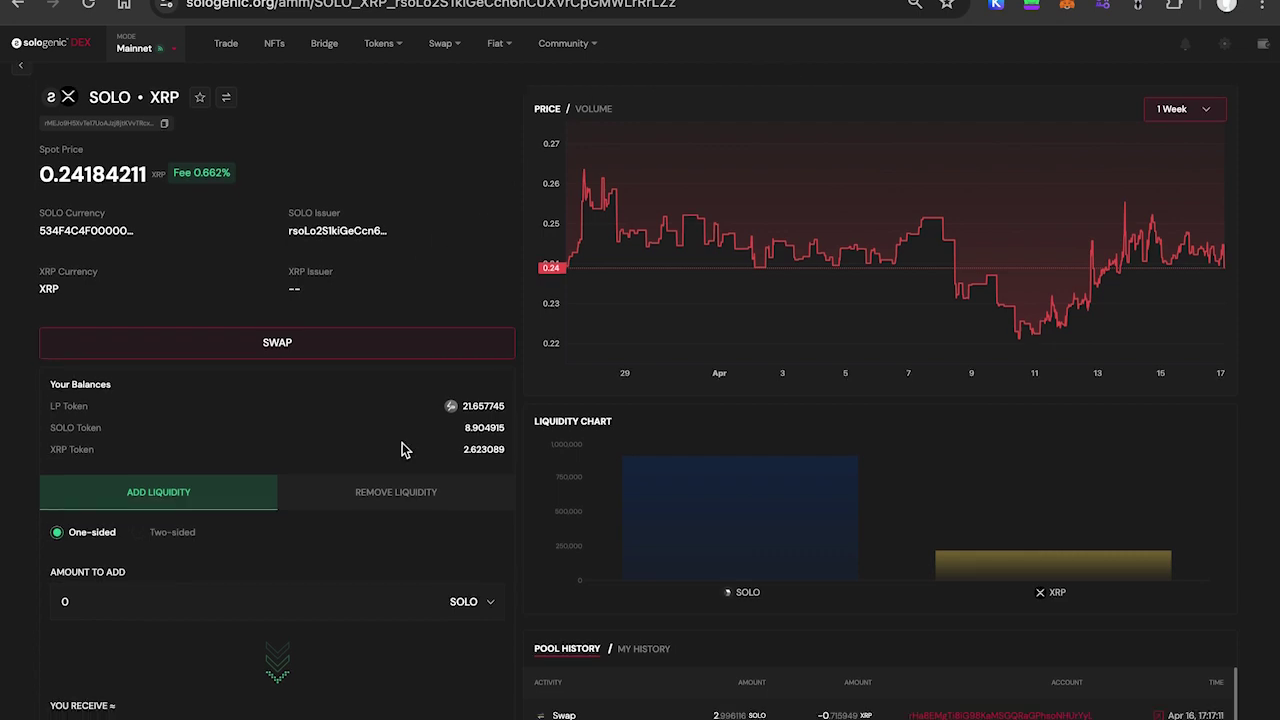
scroll(402, 449, down, 1)
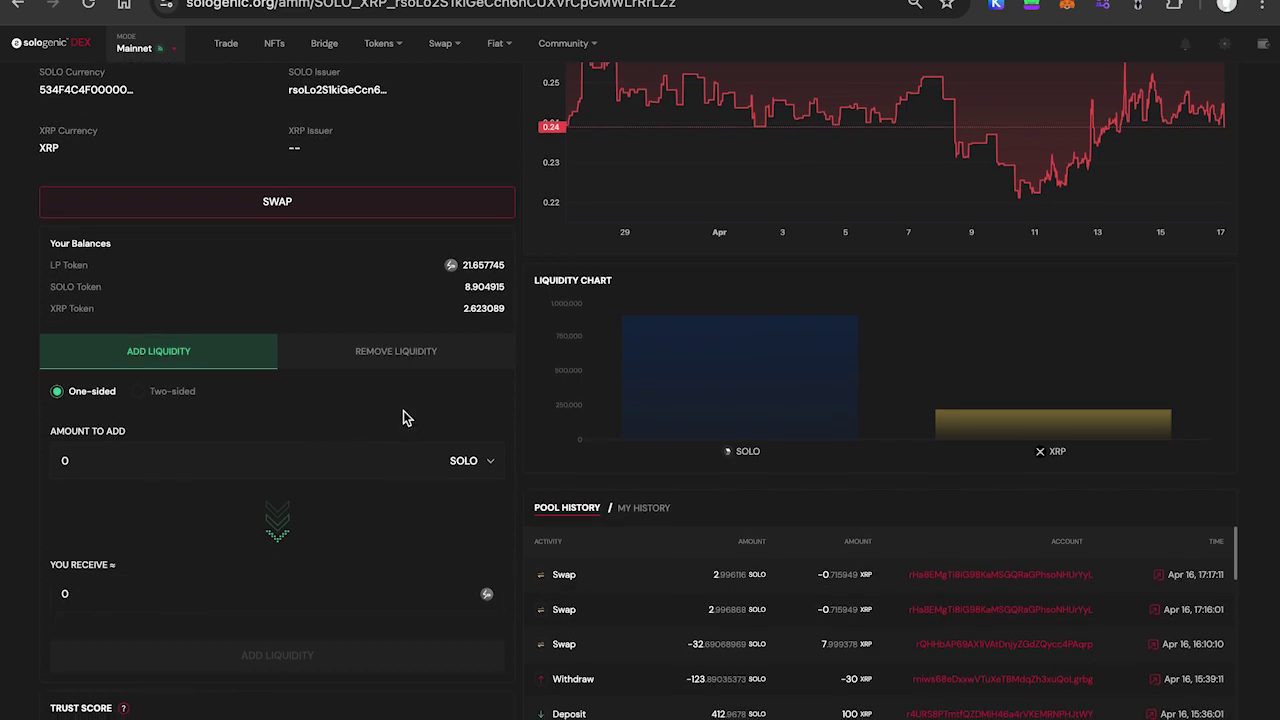
scroll(403, 410, down, 1)
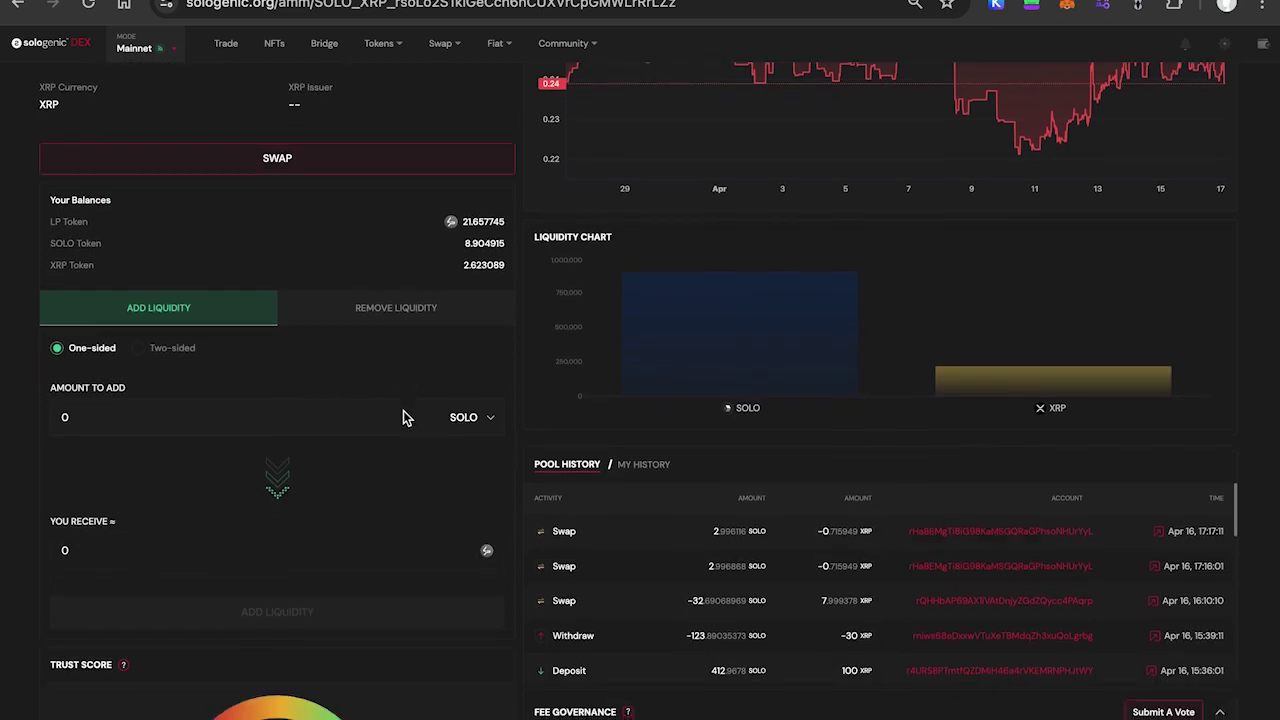
click(163, 352)
Step: Add 3 SOLO with the auto-filled 0.720723 XRP as two-sided liquidity
click(236, 417)
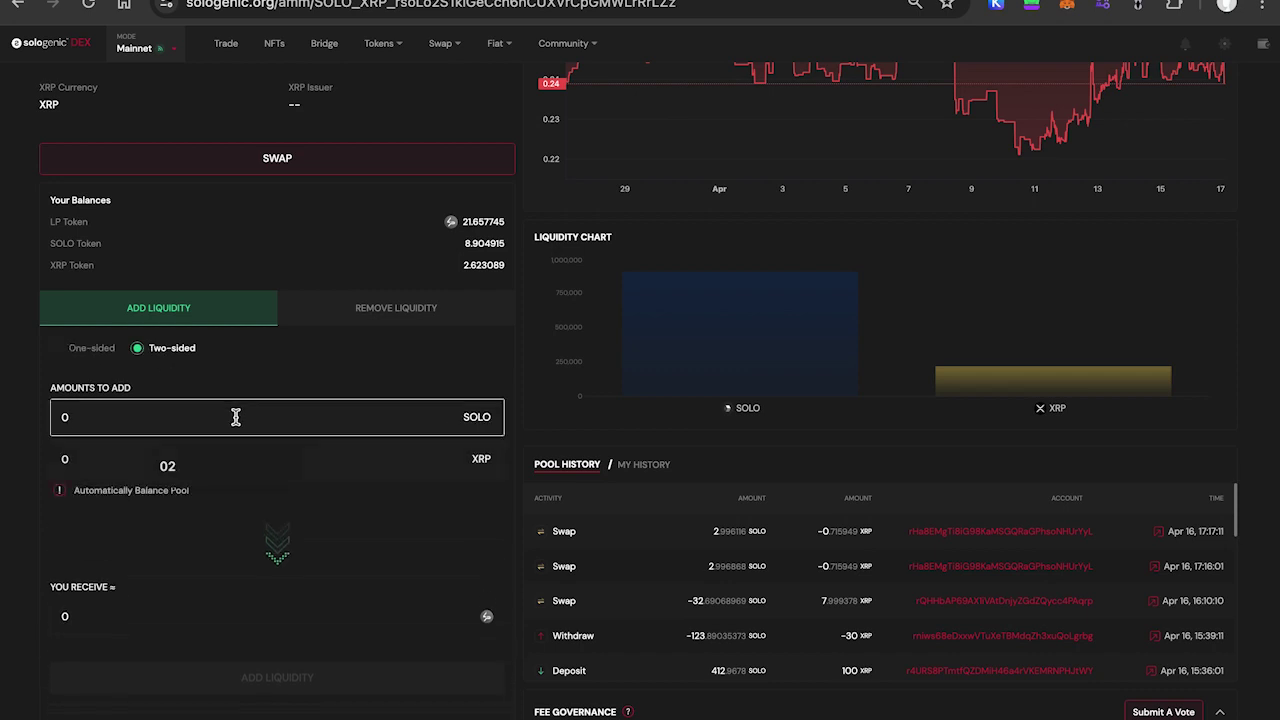
text(3)
key(BackSpace)
key(BackSpace)
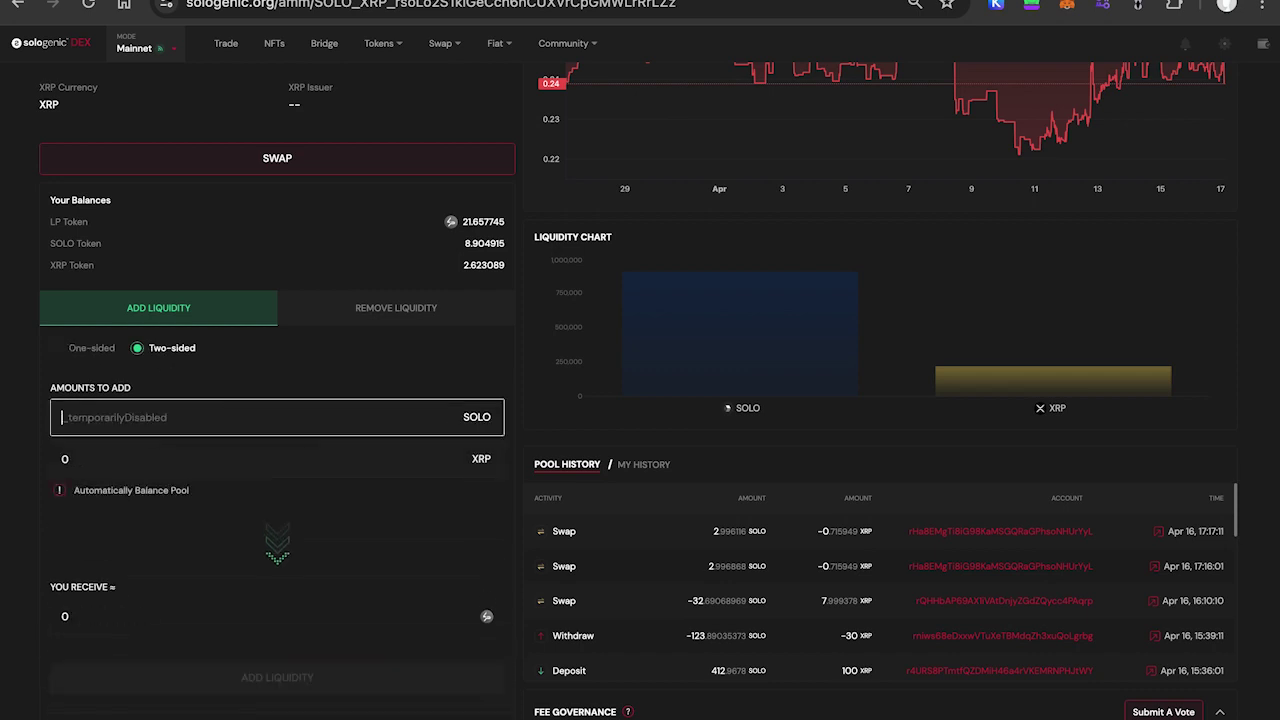
text(3)
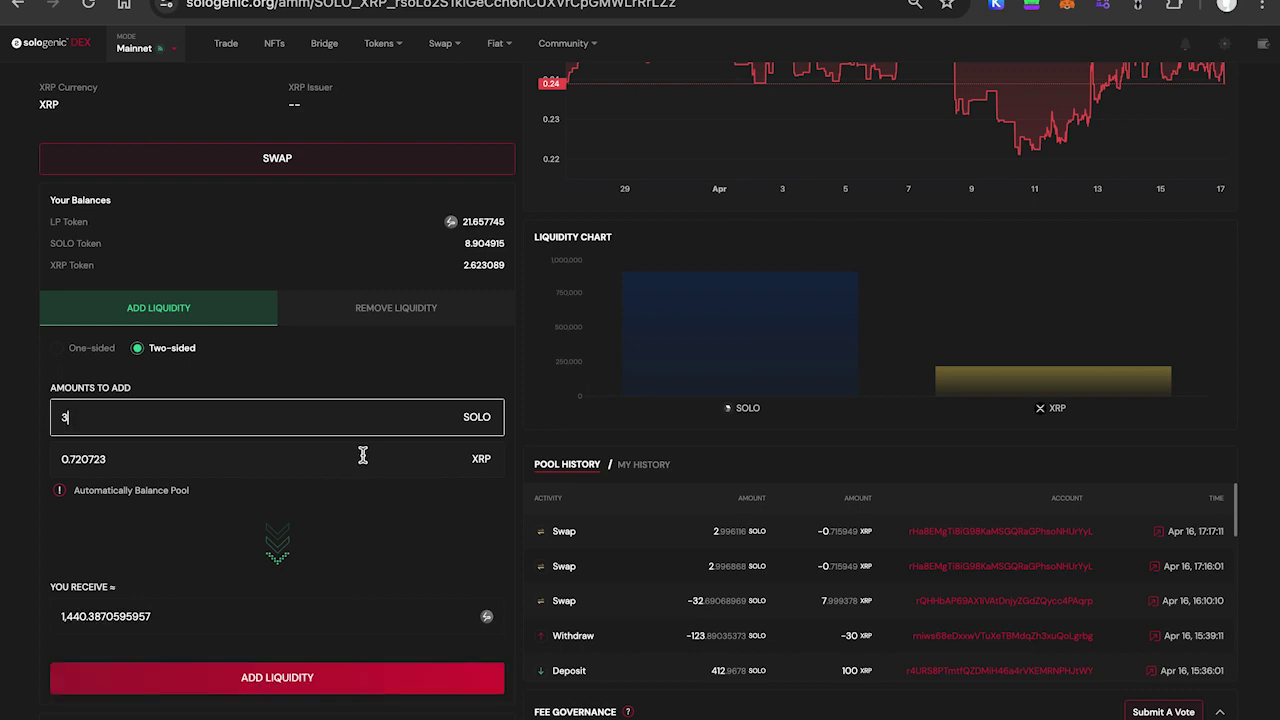
click(363, 455)
scroll(394, 566, down, 1)
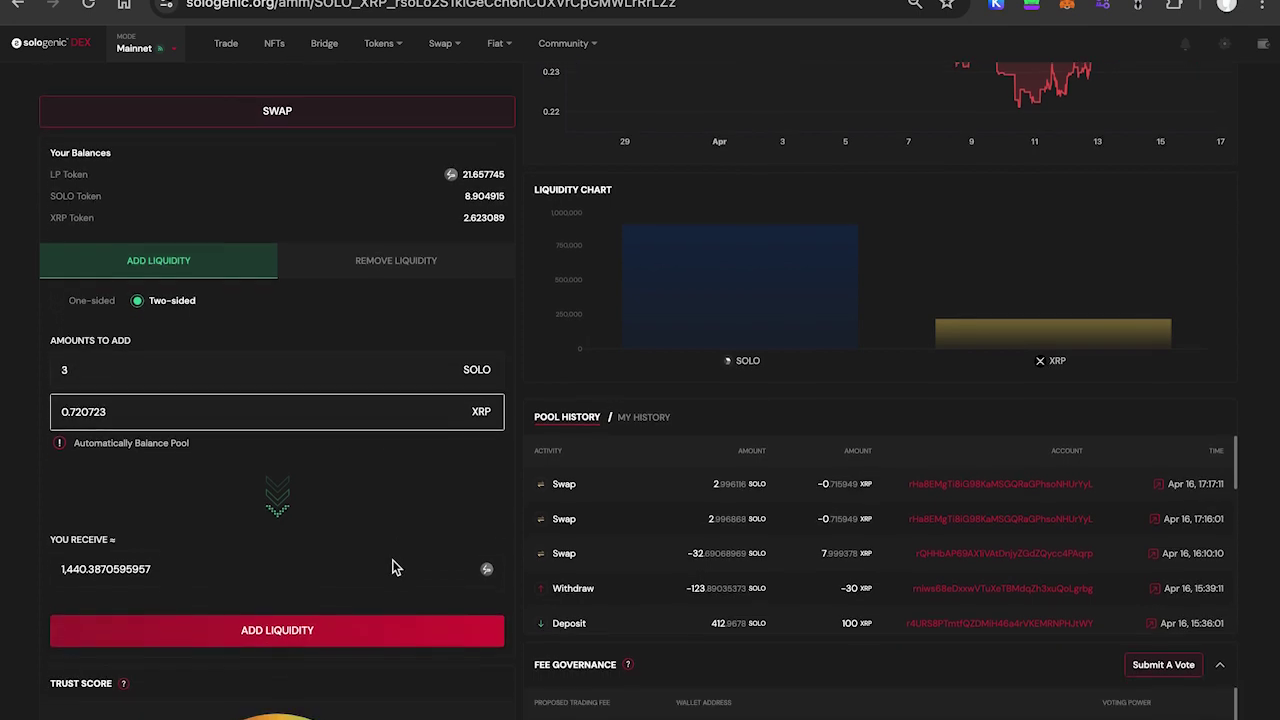
click(346, 616)
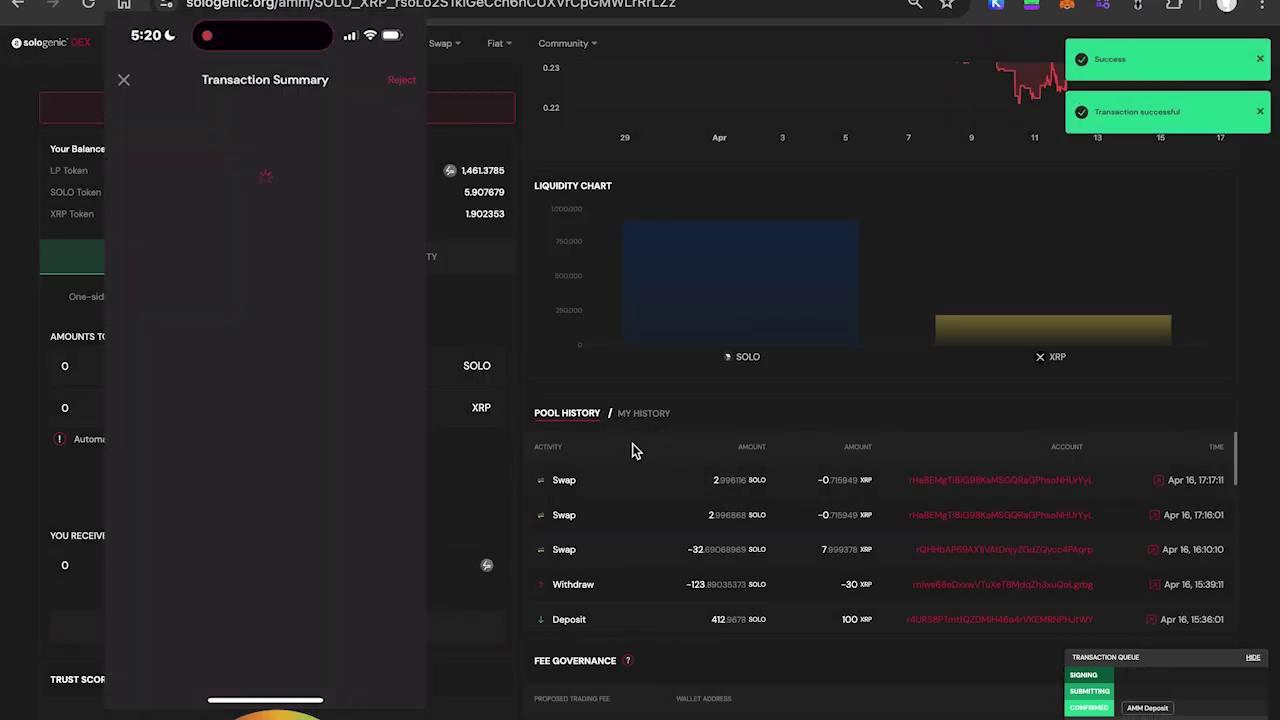
scroll(633, 443, down, 3)
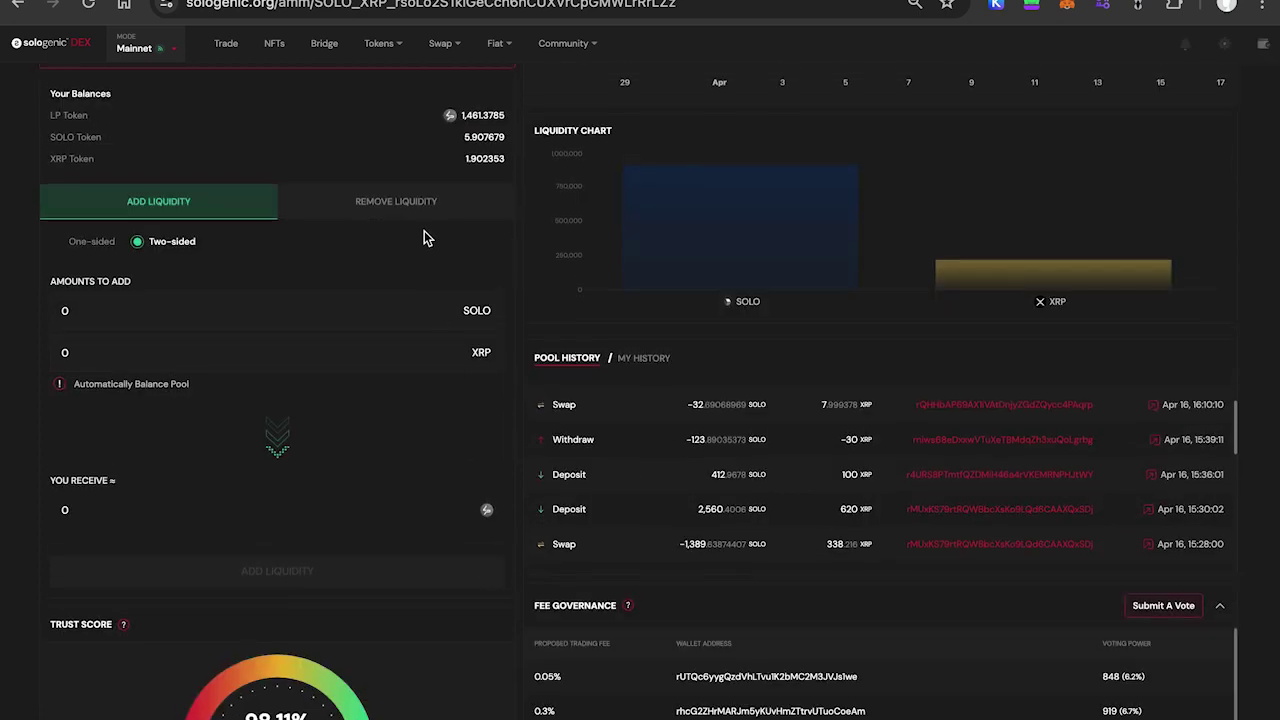
Step: Remove two-sided liquidity of 02 SOLO (about 0.480925 XRP), leaving 500.6797 LP tokens
scroll(424, 238, up, 1)
click(402, 242)
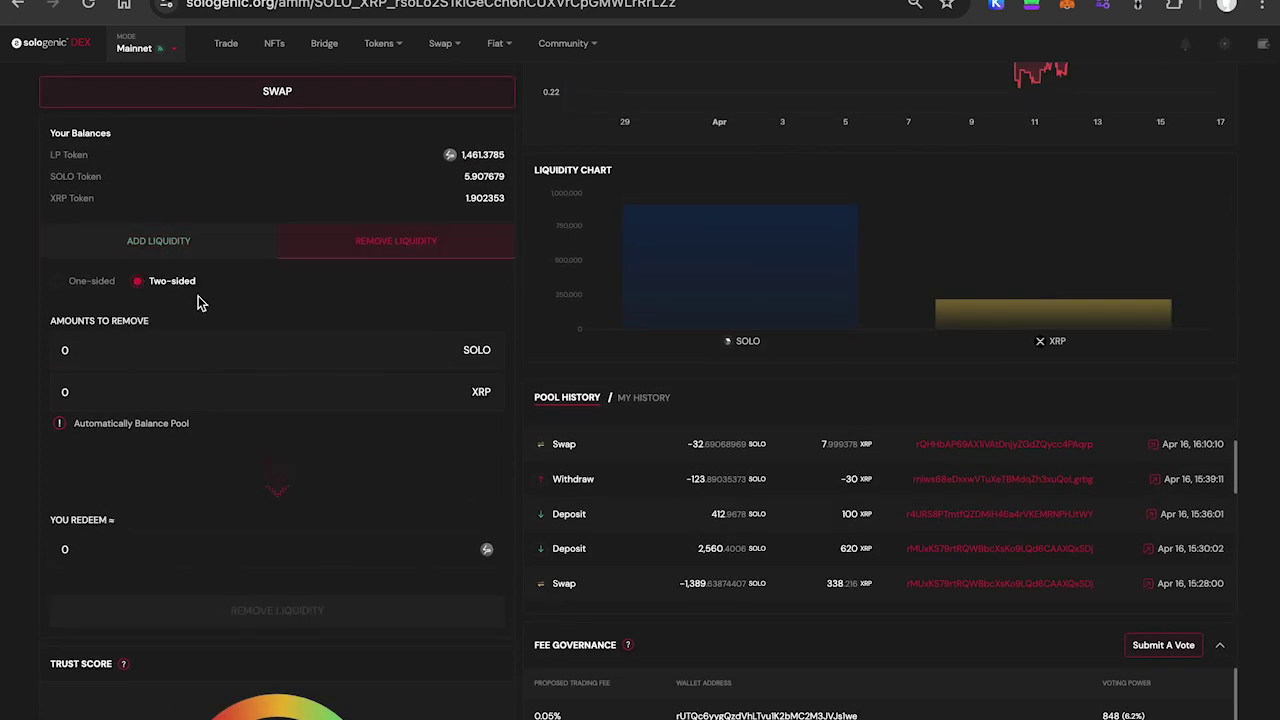
click(82, 289)
click(184, 286)
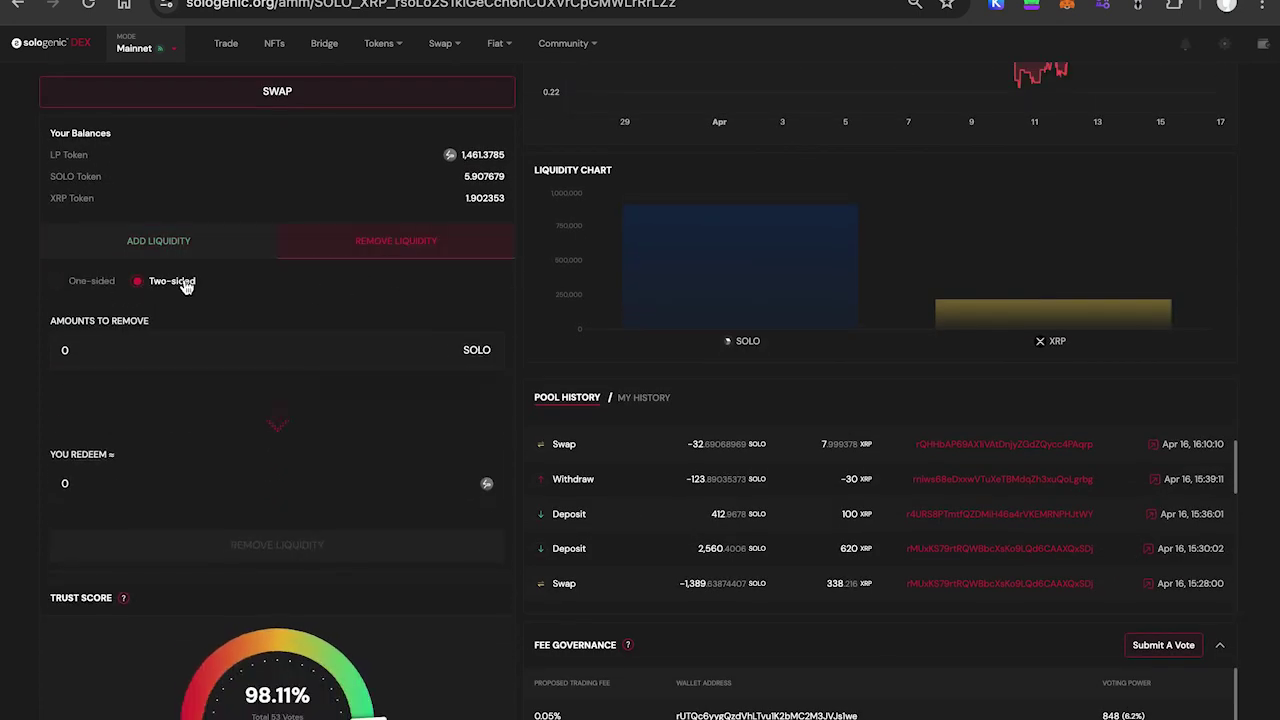
click(342, 360)
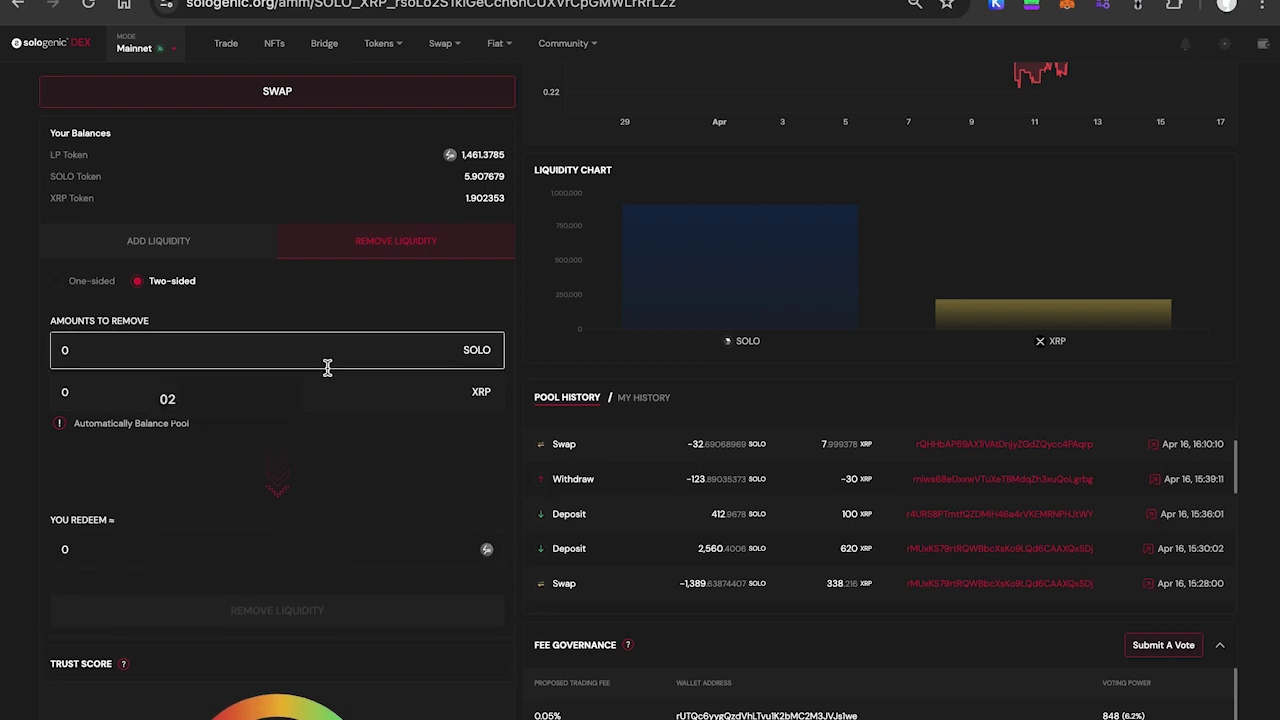
click(229, 400)
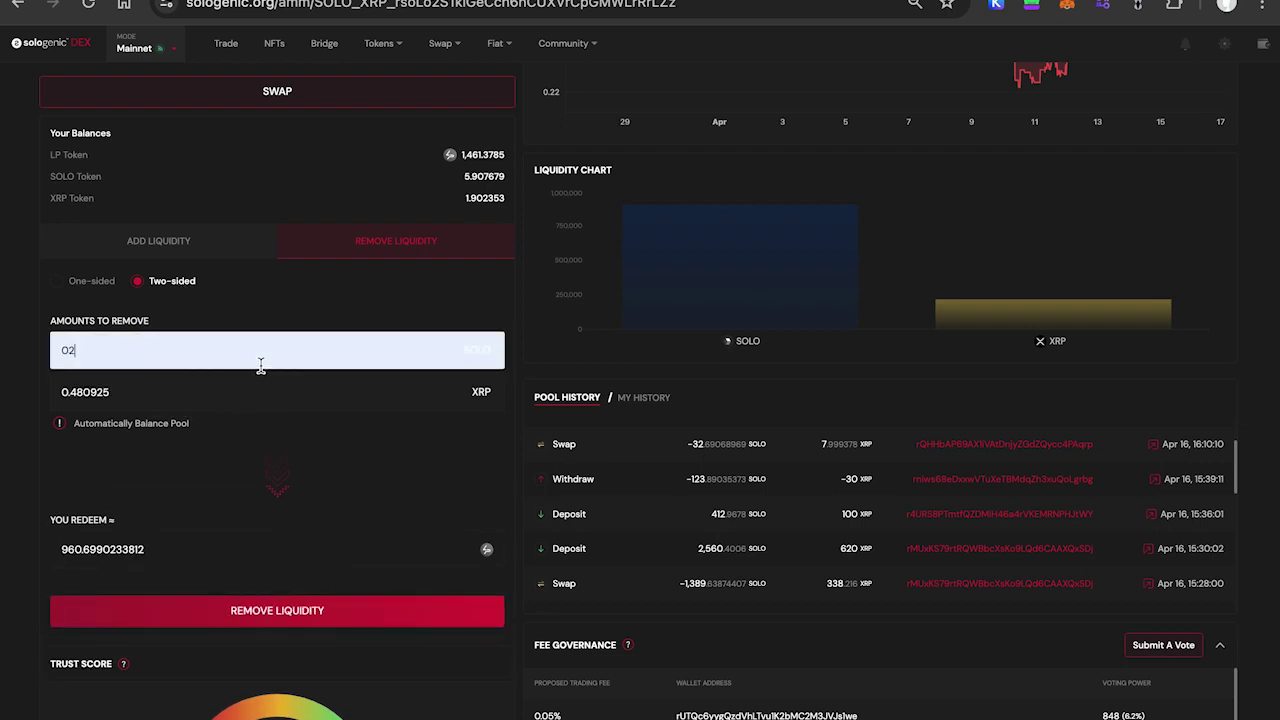
click(349, 618)
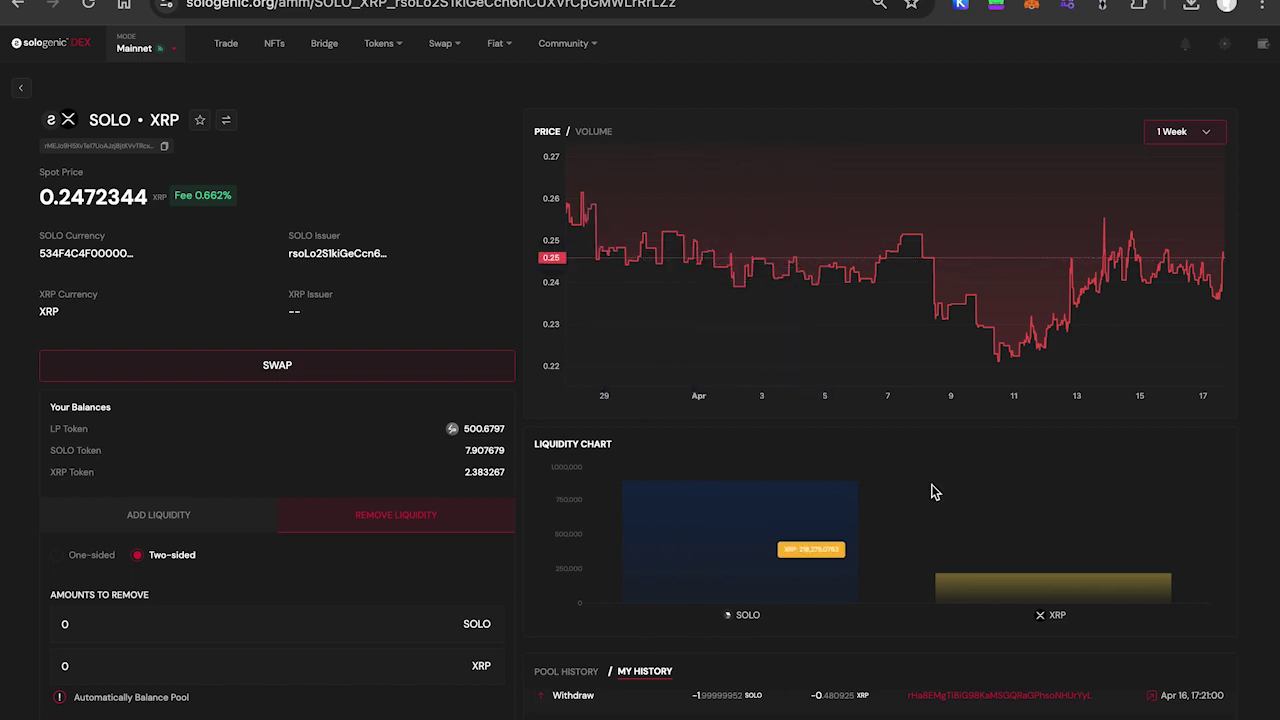
scroll(931, 491, down, 2)
scroll(890, 440, down, 2)
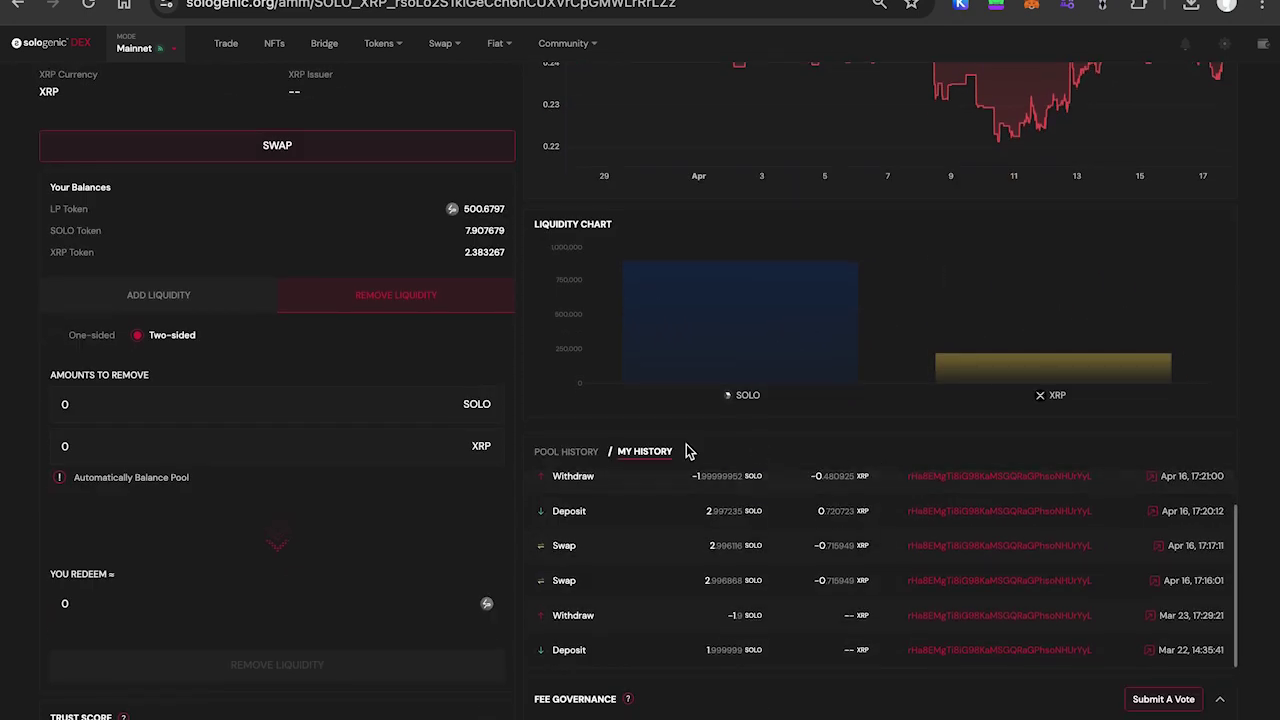
click(589, 453)
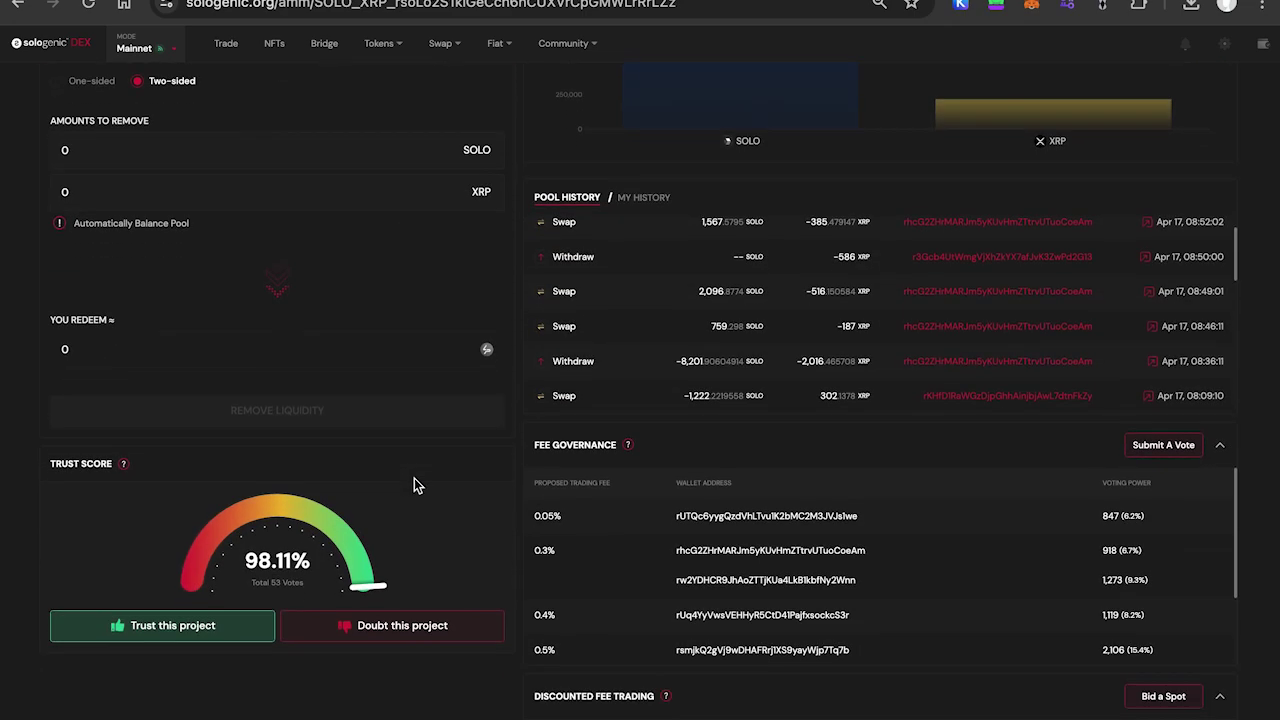
scroll(417, 485, down, 1)
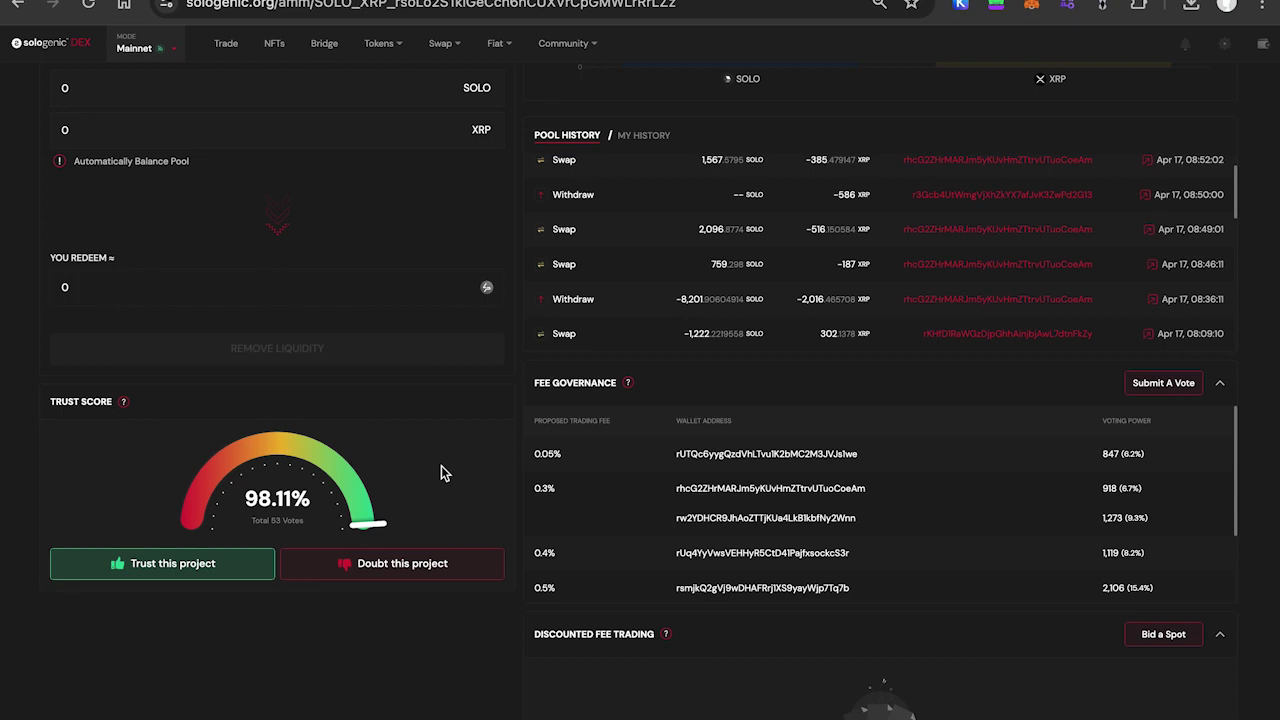
mouse_move(629, 345)
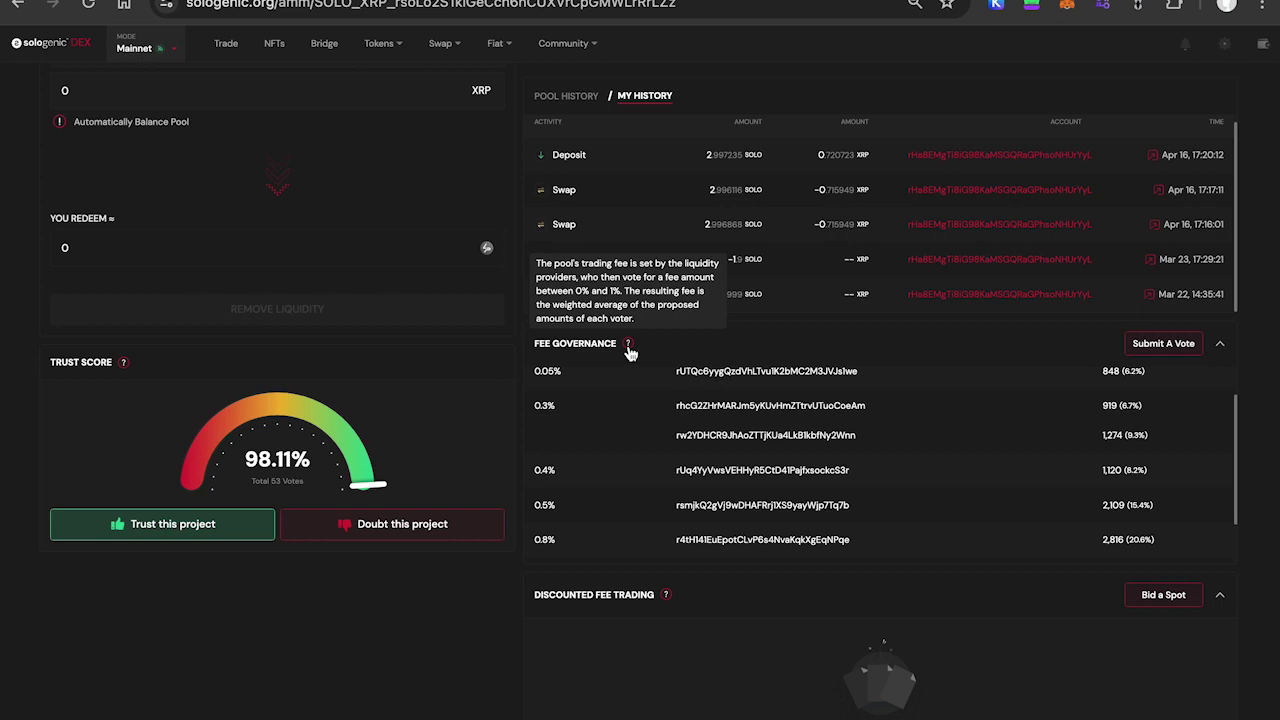
scroll(712, 570, down, 1)
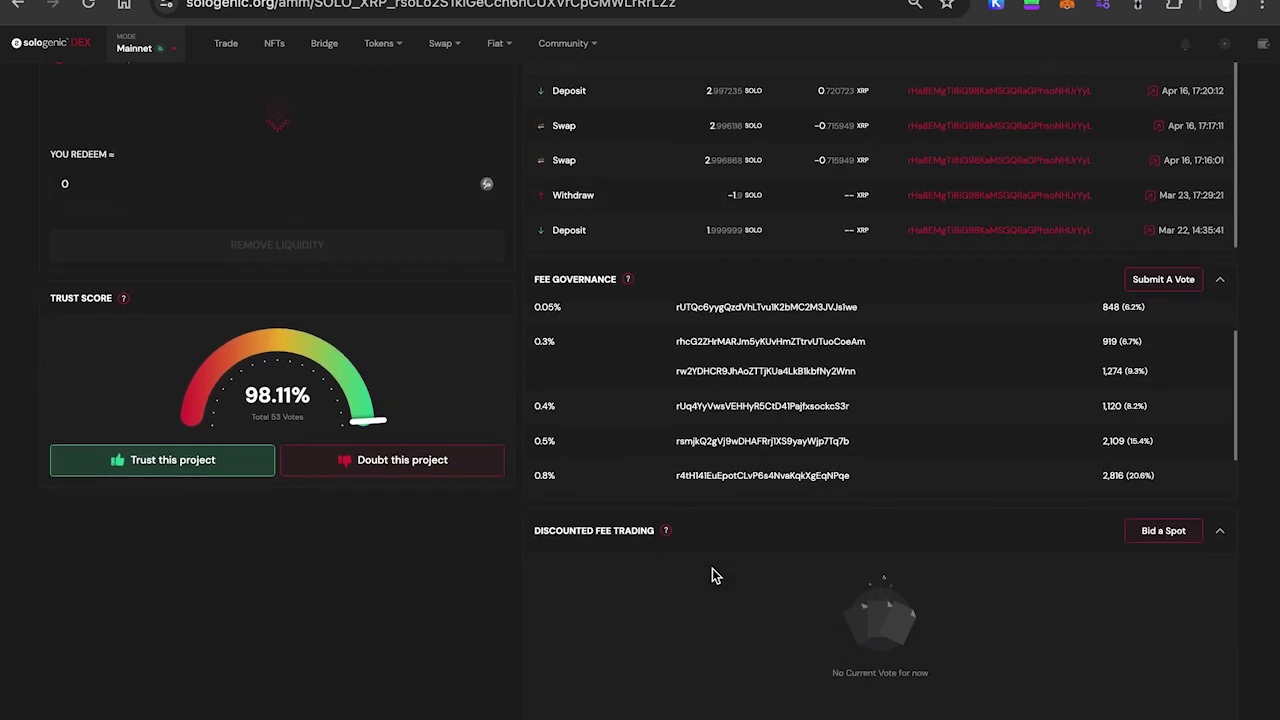
mouse_move(666, 535)
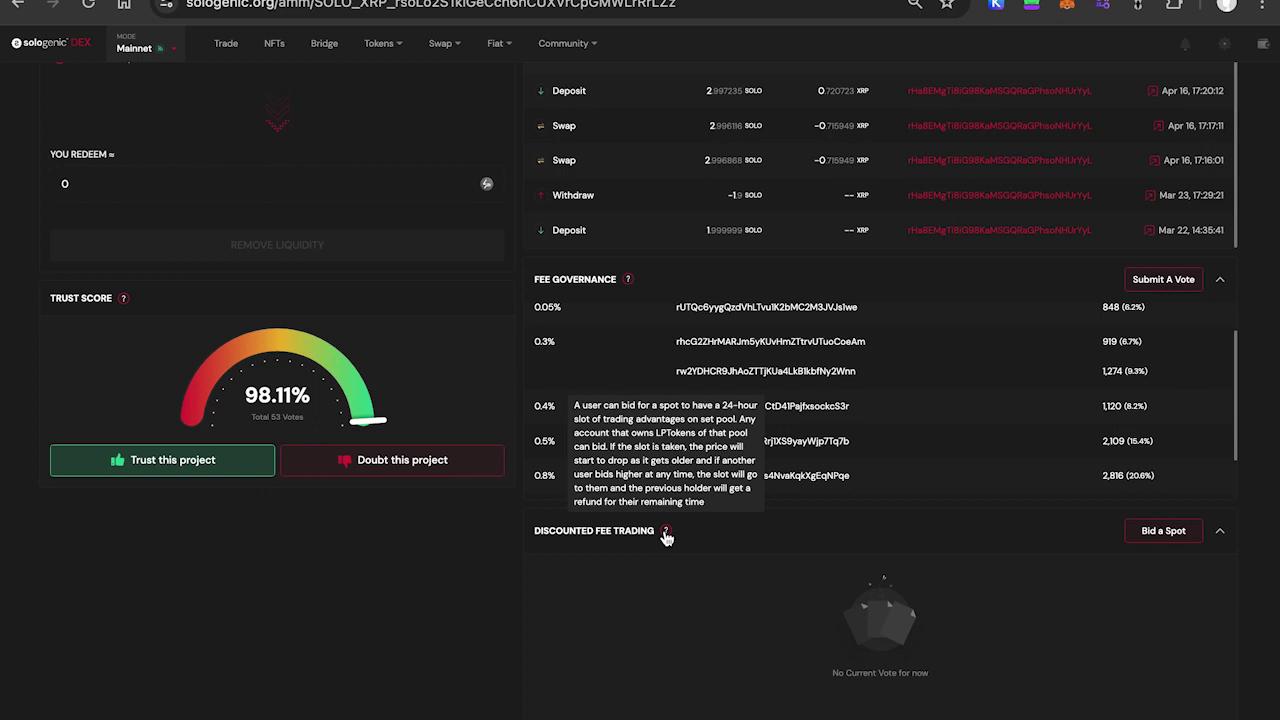
click(1184, 282)
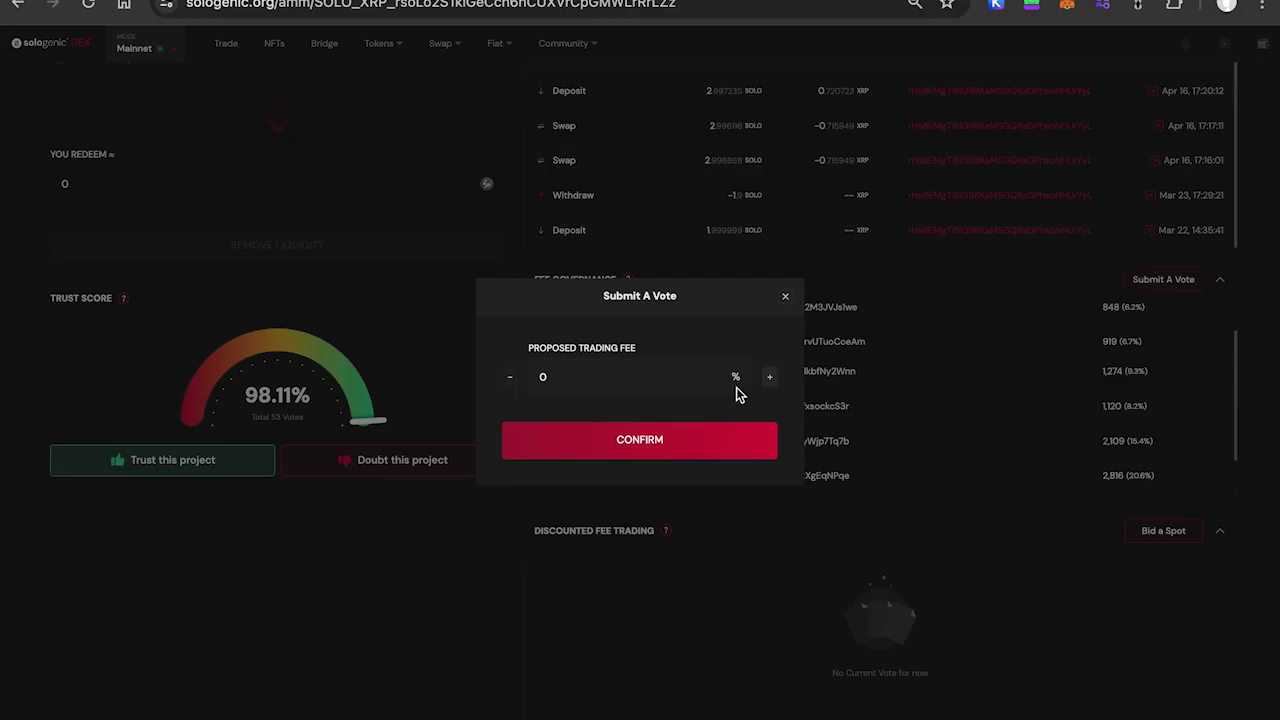
click(785, 297)
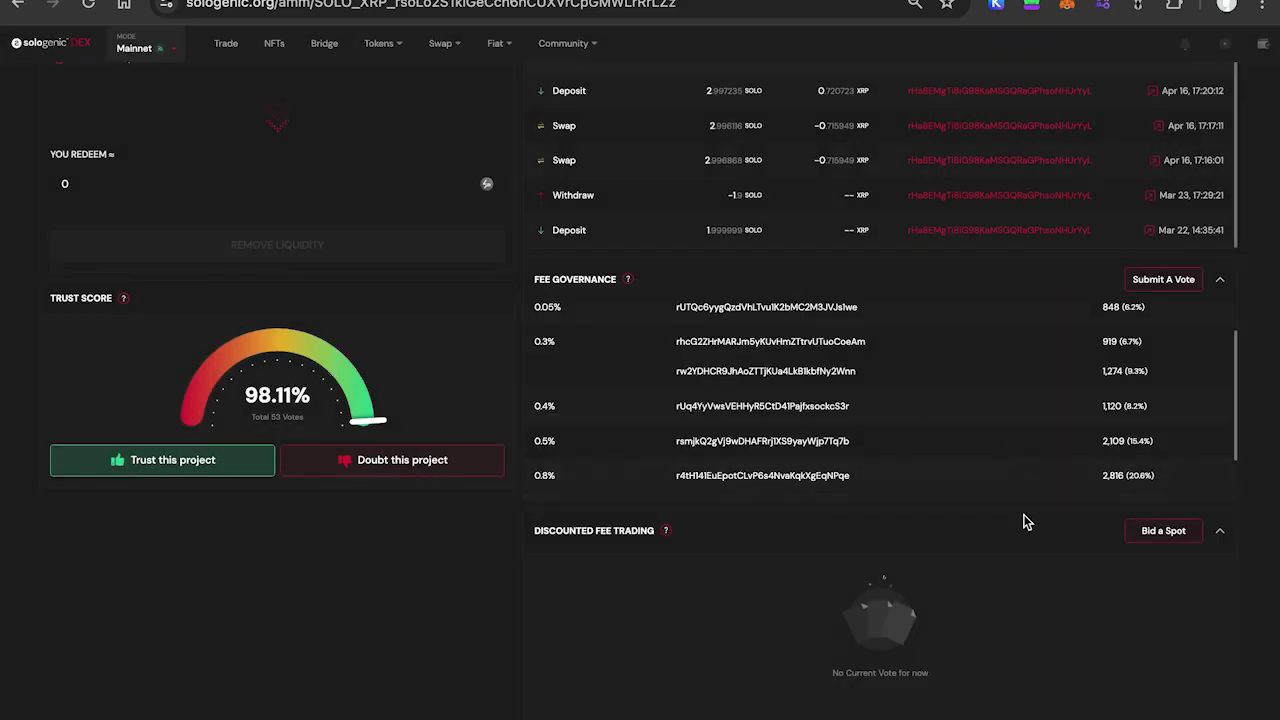